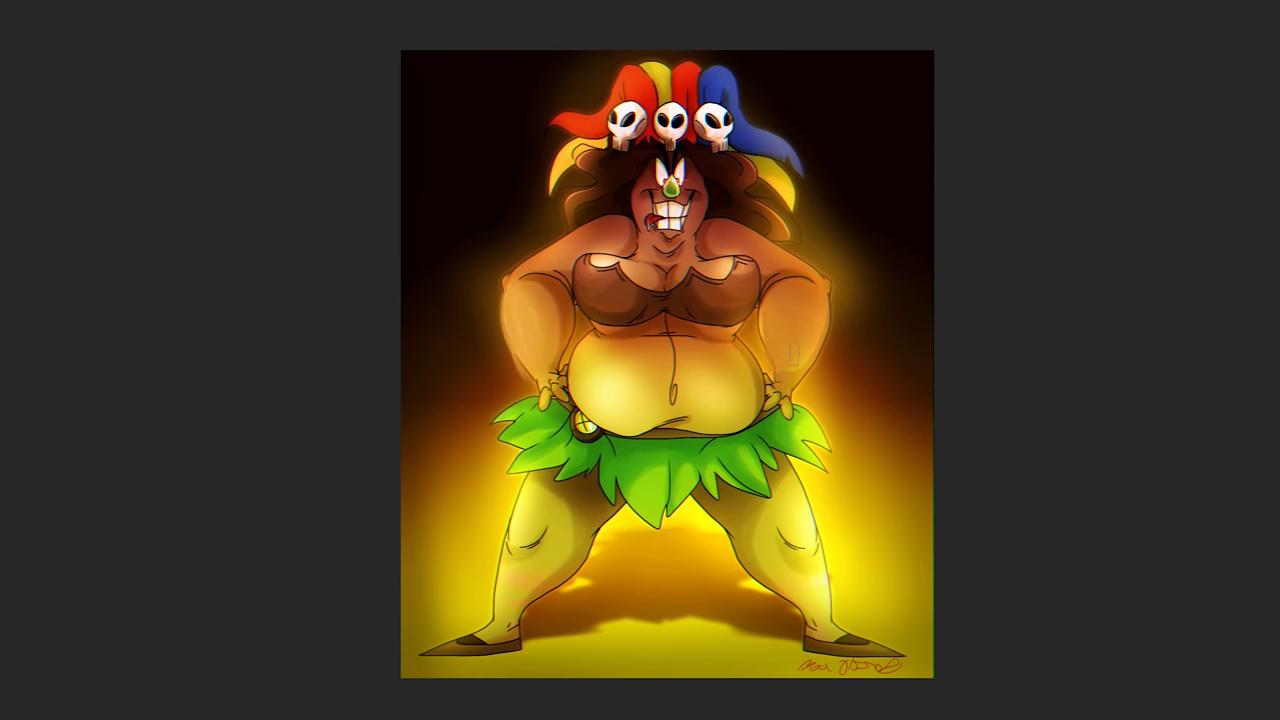
# Brush softly blended skin tones over the figure's forearm and both legs.
pyautogui.moveTo(820, 302); pyautogui.dragTo(786, 381)
pyautogui.moveTo(792, 483); pyautogui.dragTo(827, 628)
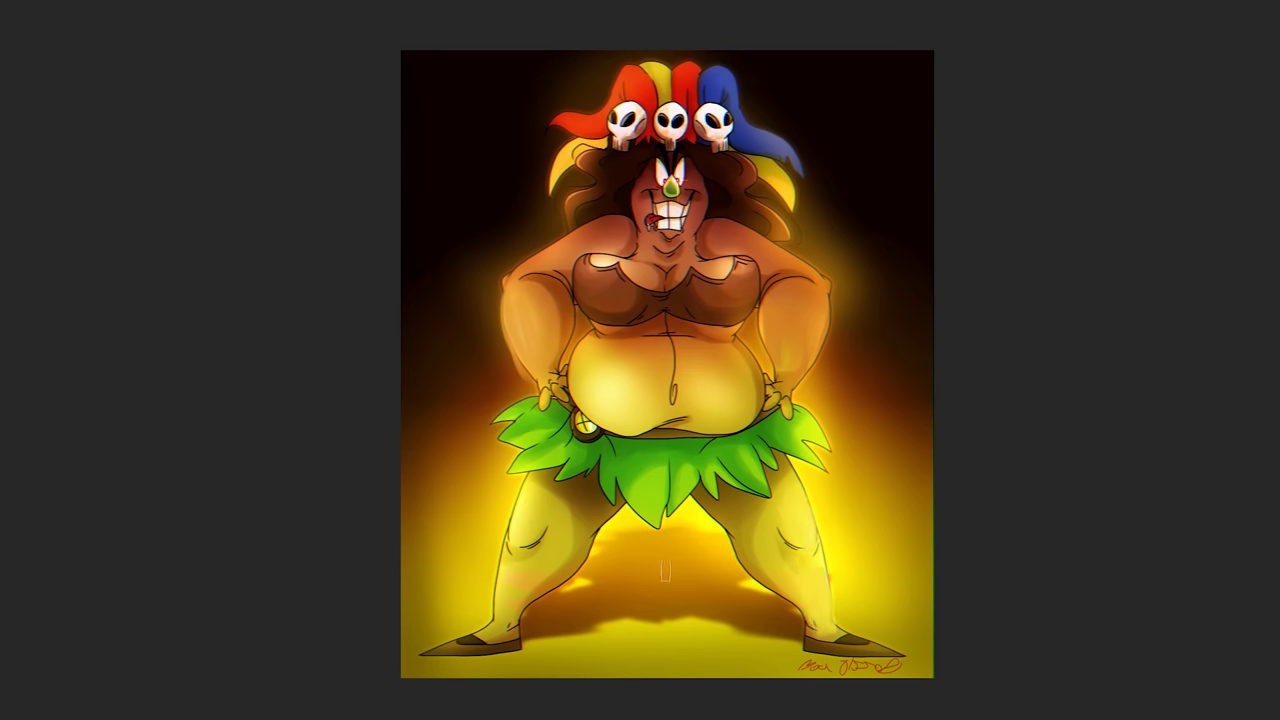
pyautogui.moveTo(540, 492); pyautogui.dragTo(520, 552)
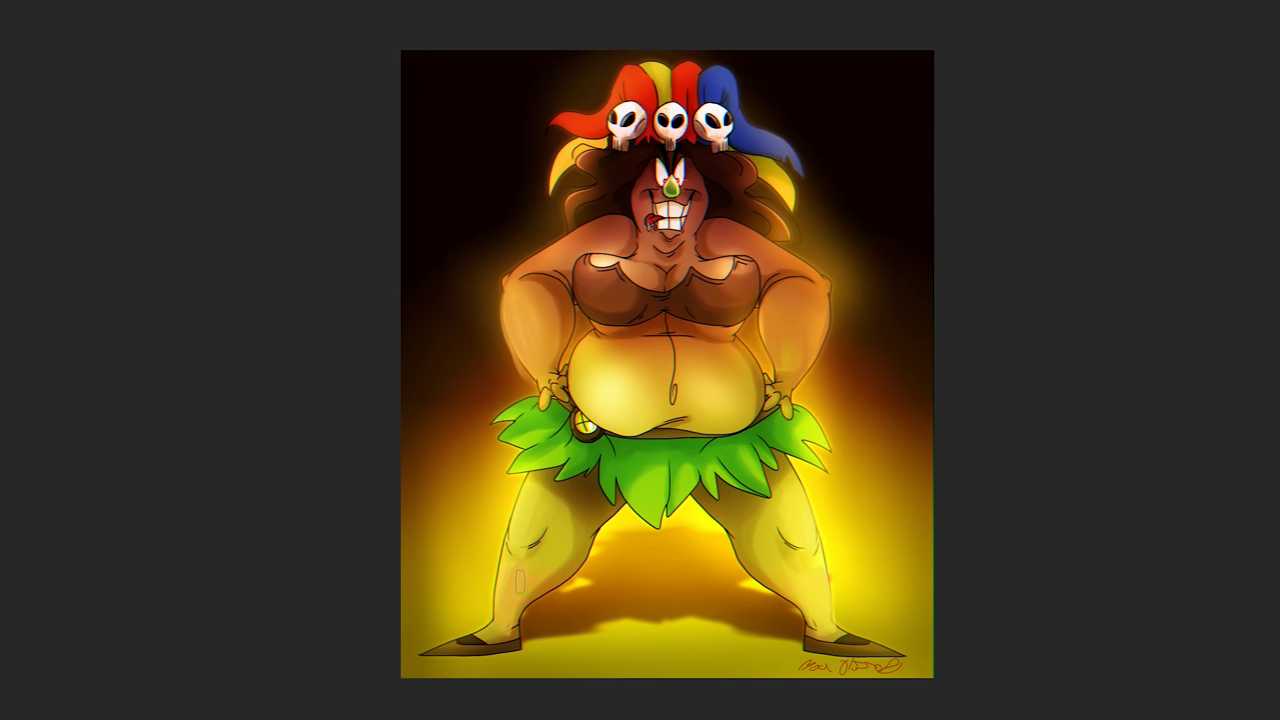
pyautogui.moveTo(791, 498); pyautogui.dragTo(828, 582)
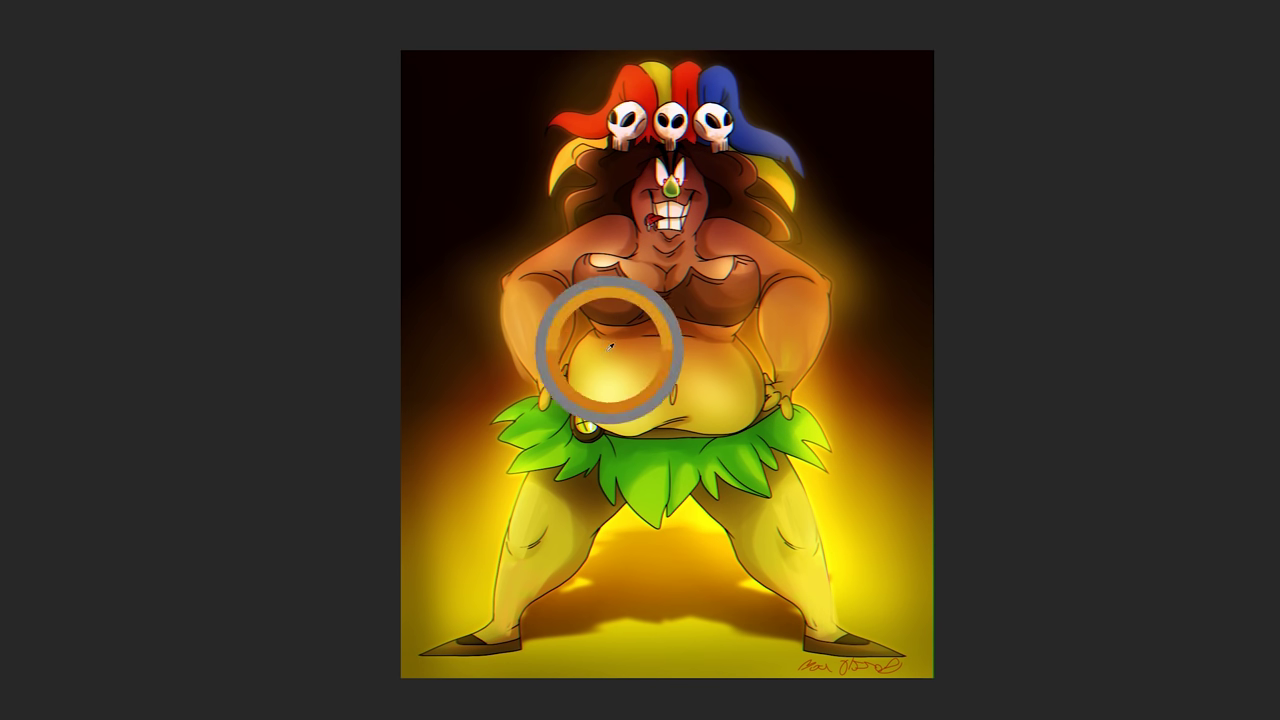
# Brush blended light skin tones over the figure's belly, face and shoulder.
pyautogui.moveTo(655, 382); pyautogui.dragTo(733, 305)
pyautogui.moveTo(635, 211); pyautogui.dragTo(641, 345)
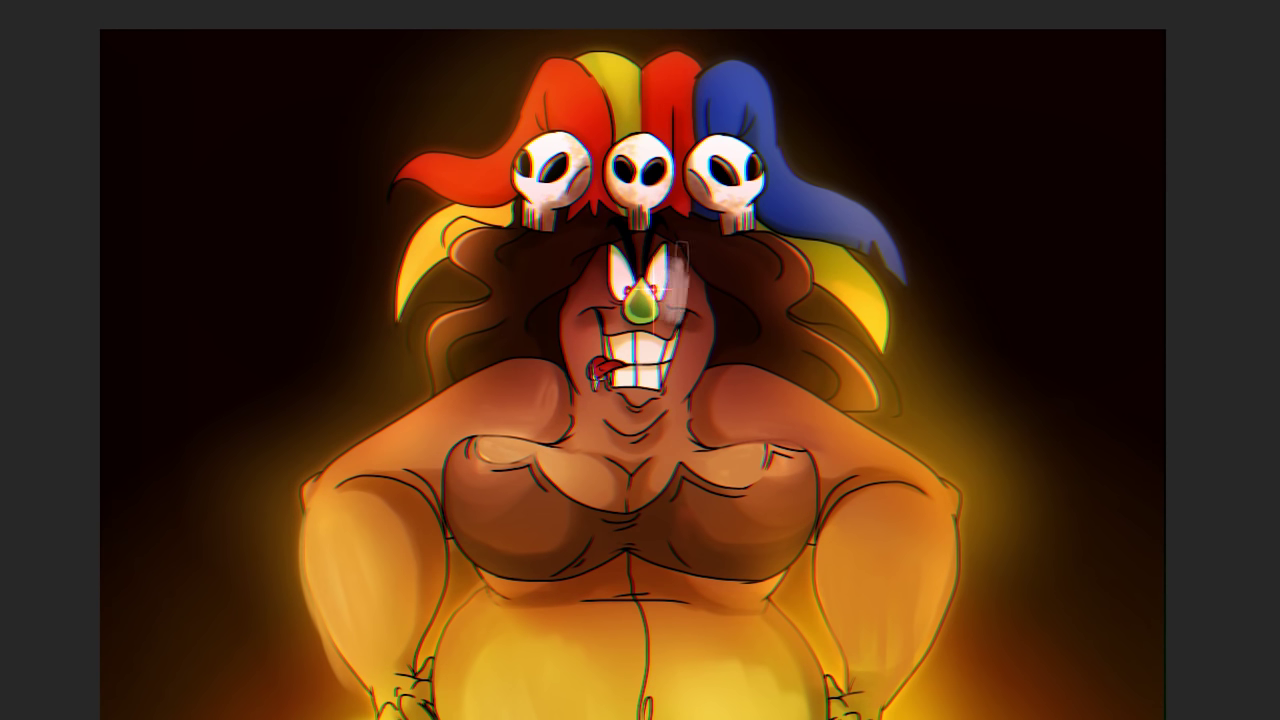
pyautogui.scroll(-3, 780, 385)
pyautogui.moveTo(755, 371); pyautogui.dragTo(684, 329)
pyautogui.moveTo(634, 228); pyautogui.dragTo(656, 250)
pyautogui.scroll(-2, 689, 287)
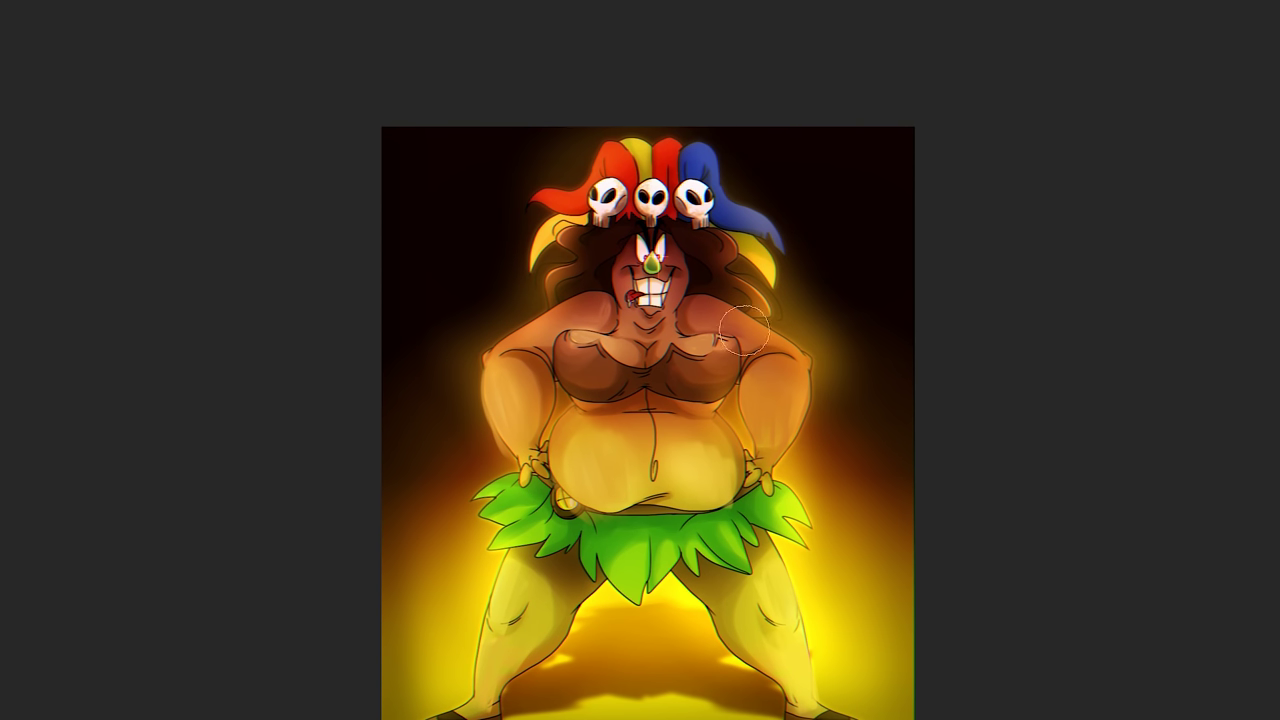
# Paint soft pale highlights on the rounded tops of the headdress feathers and along the red feather.
pyautogui.hotkey('ctrl', '0')
pyautogui.scroll(2, 629, 136)
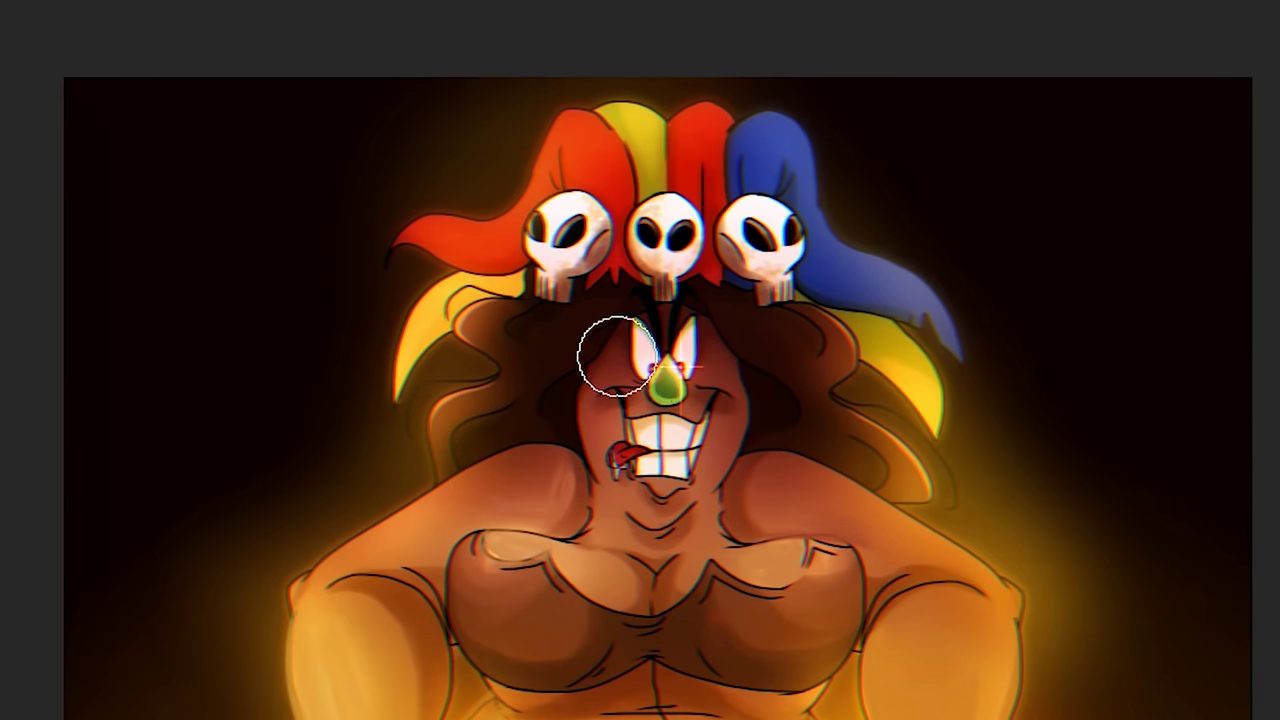
pyautogui.scroll(3, 614, 251)
pyautogui.moveTo(565, 278)
pyautogui.mouseDown()
pyautogui.moveTo(603, 302)
pyautogui.moveTo(611, 287)
pyautogui.moveTo(573, 289)
pyautogui.moveTo(603, 282)
pyautogui.moveTo(630, 300)
pyautogui.moveTo(716, 287)
pyautogui.mouseUp()
pyautogui.hotkey('ctrl', 'z')
pyautogui.press(']')
pyautogui.press(']')
pyautogui.scroll(-3, 740, 280)
pyautogui.moveTo(767, 136); pyautogui.dragTo(790, 135)
pyautogui.moveTo(590, 214); pyautogui.dragTo(601, 212)
pyautogui.moveTo(480, 232)
pyautogui.mouseDown()
pyautogui.moveTo(412, 223)
pyautogui.moveTo(427, 223)
pyautogui.moveTo(394, 240)
pyautogui.mouseUp()
# Paint highlights along the outer yellow feather of the headdress with a smaller brush.
pyautogui.press('[')
pyautogui.press('[')
pyautogui.press('[')
pyautogui.hotkey('ctrl', 'z')
pyautogui.moveTo(476, 290); pyautogui.dragTo(434, 310)
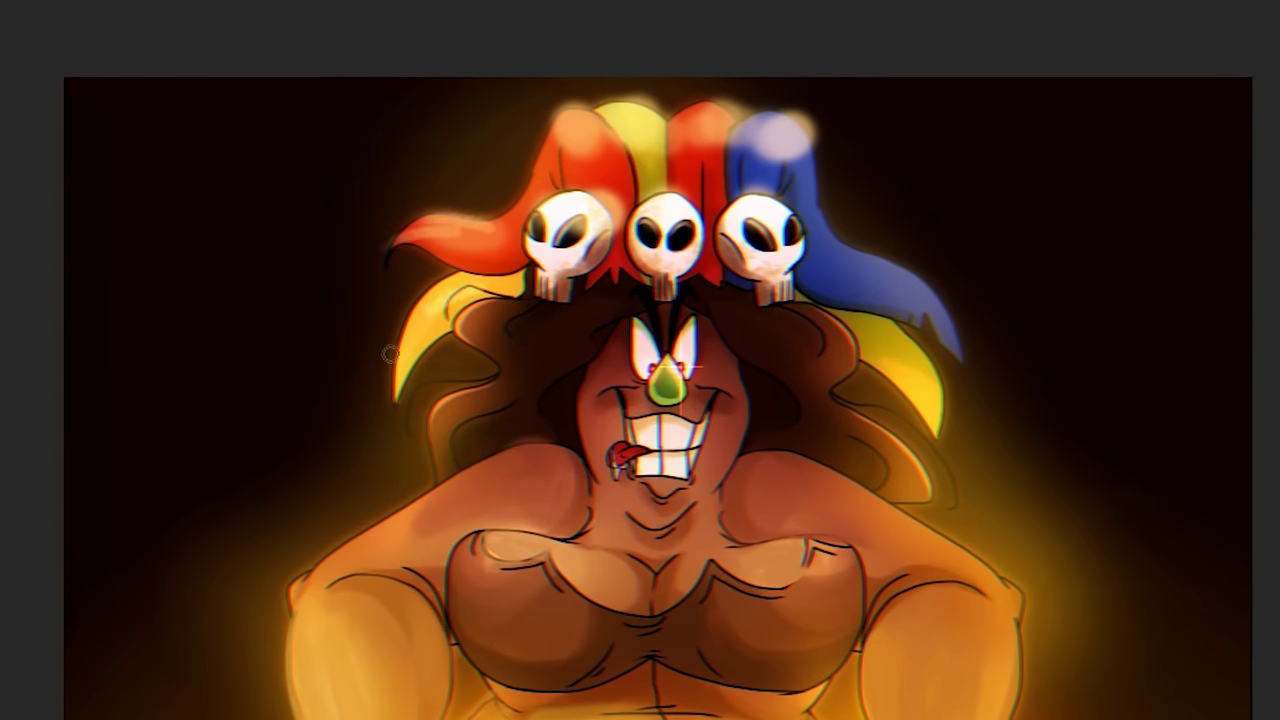
pyautogui.moveTo(424, 316); pyautogui.dragTo(396, 356)
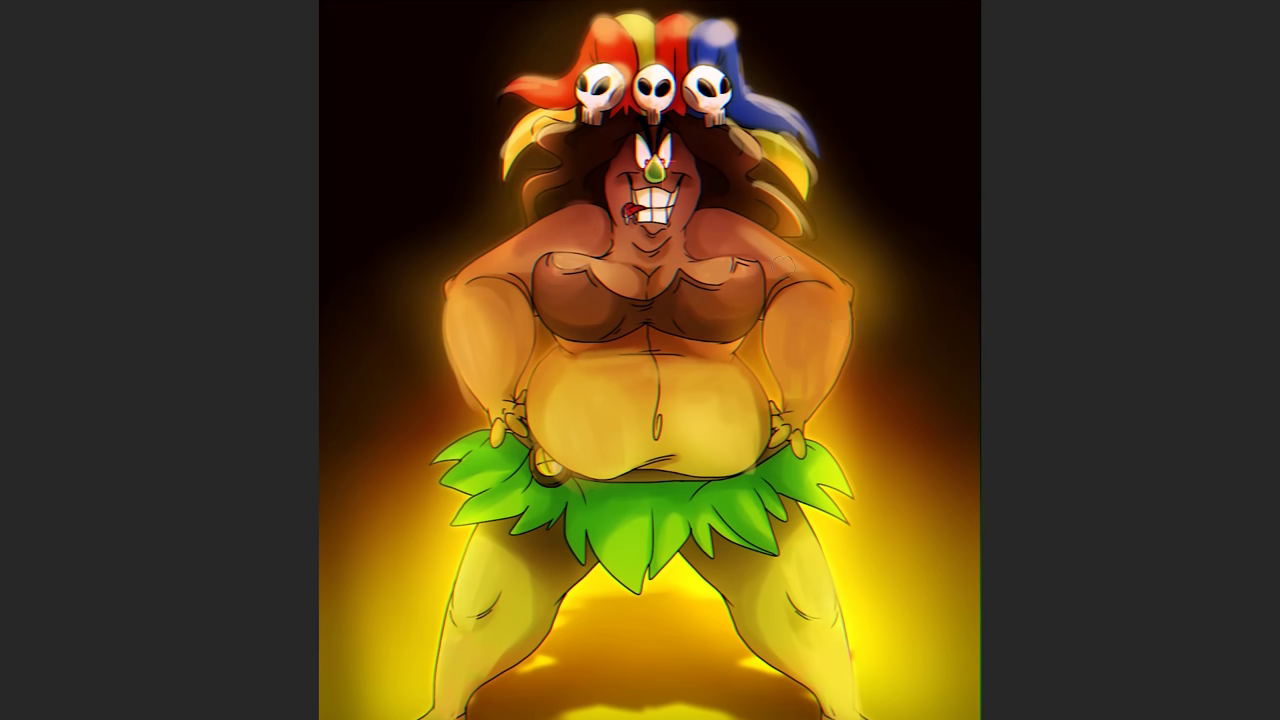
# Brush light and shading over the figure's shoulder and forearms to strengthen their volume.
pyautogui.moveTo(734, 226)
pyautogui.mouseDown()
pyautogui.moveTo(823, 290)
pyautogui.moveTo(814, 276)
pyautogui.mouseUp()
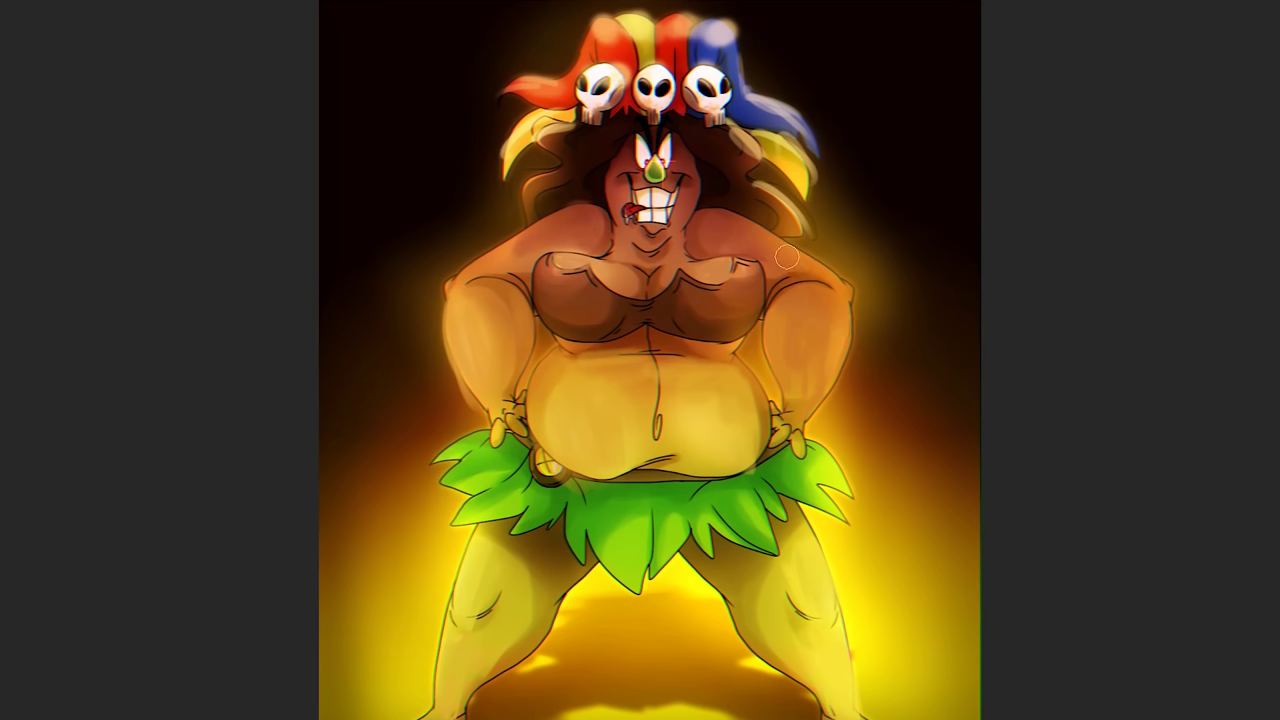
pyautogui.moveTo(819, 298); pyautogui.dragTo(803, 387)
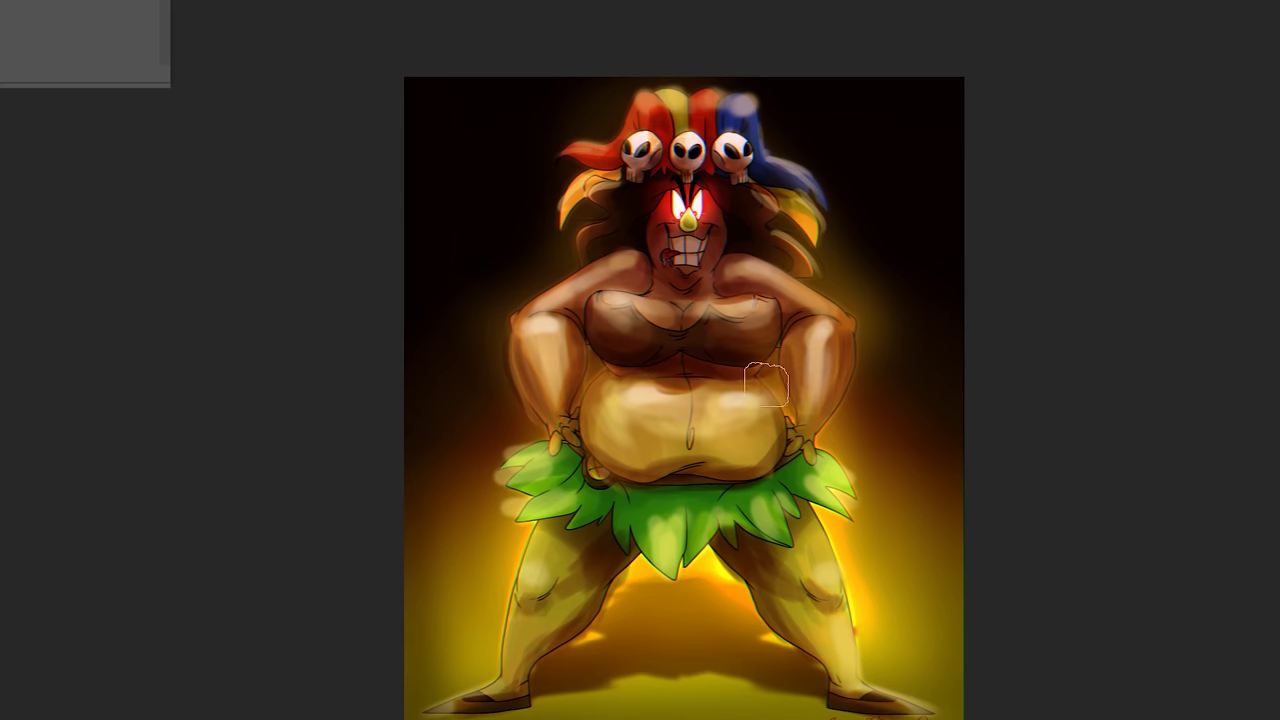
pyautogui.keyDown('alt'); pyautogui.click(763, 452); pyautogui.keyUp('alt')
pyautogui.keyDown('alt'); pyautogui.click(753, 456); pyautogui.keyUp('alt')
pyautogui.keyDown('ctrl'); pyautogui.click(753, 528); pyautogui.keyUp('ctrl')
pyautogui.keyDown('ctrl'); pyautogui.click(750, 490); pyautogui.keyUp('ctrl')
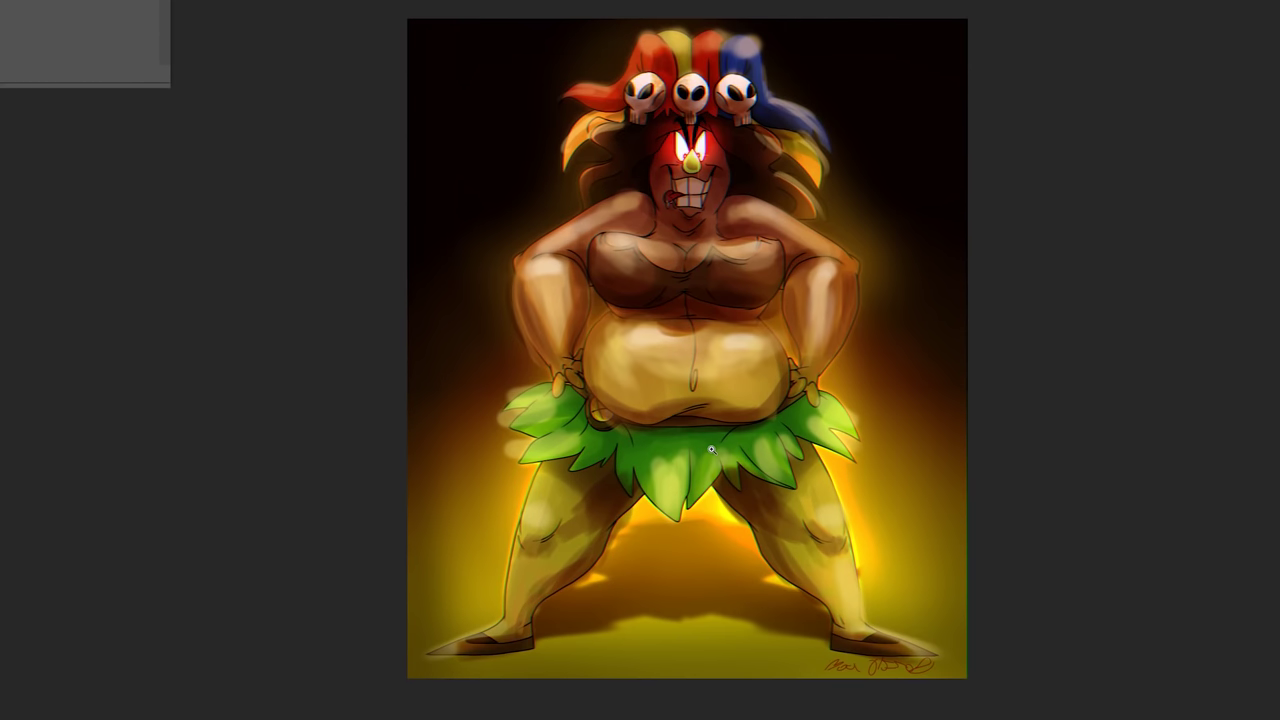
pyautogui.click(792, 391)
pyautogui.moveTo(794, 391)
pyautogui.mouseDown()
pyautogui.moveTo(756, 396)
pyautogui.moveTo(790, 408)
pyautogui.mouseUp()
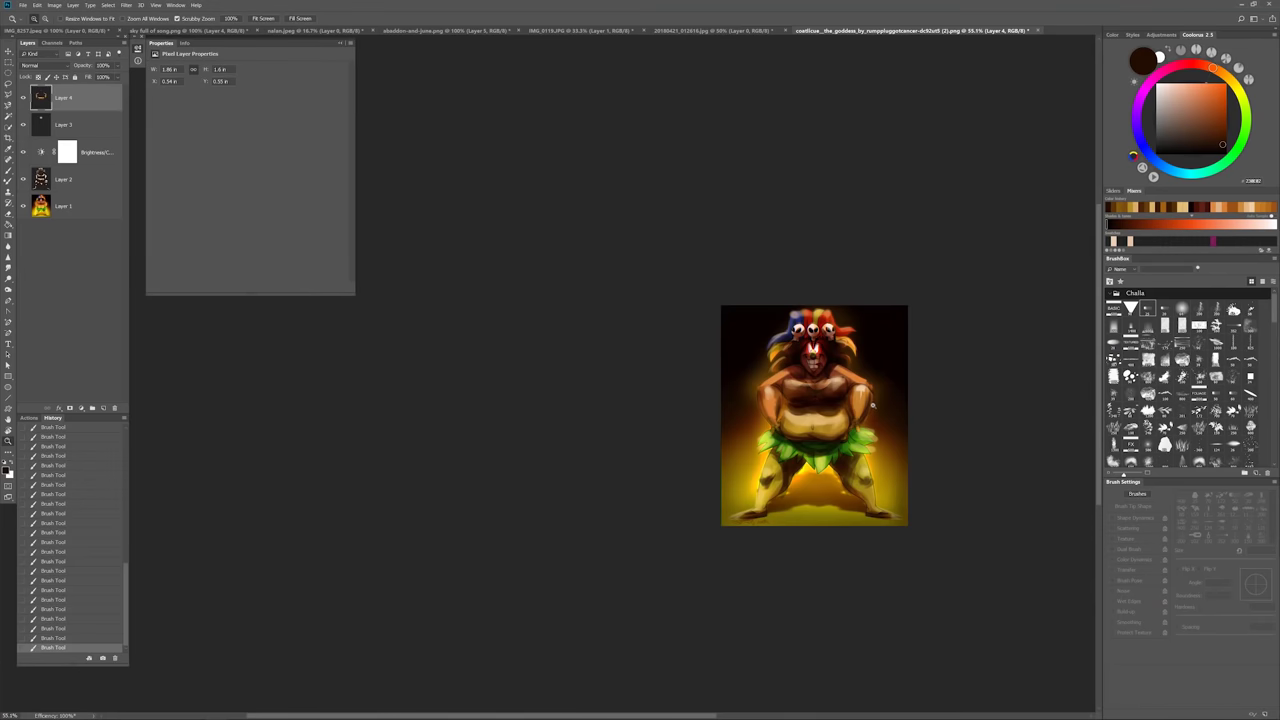
pyautogui.scroll(2, 873, 405)
pyautogui.scroll(2, 869, 400)
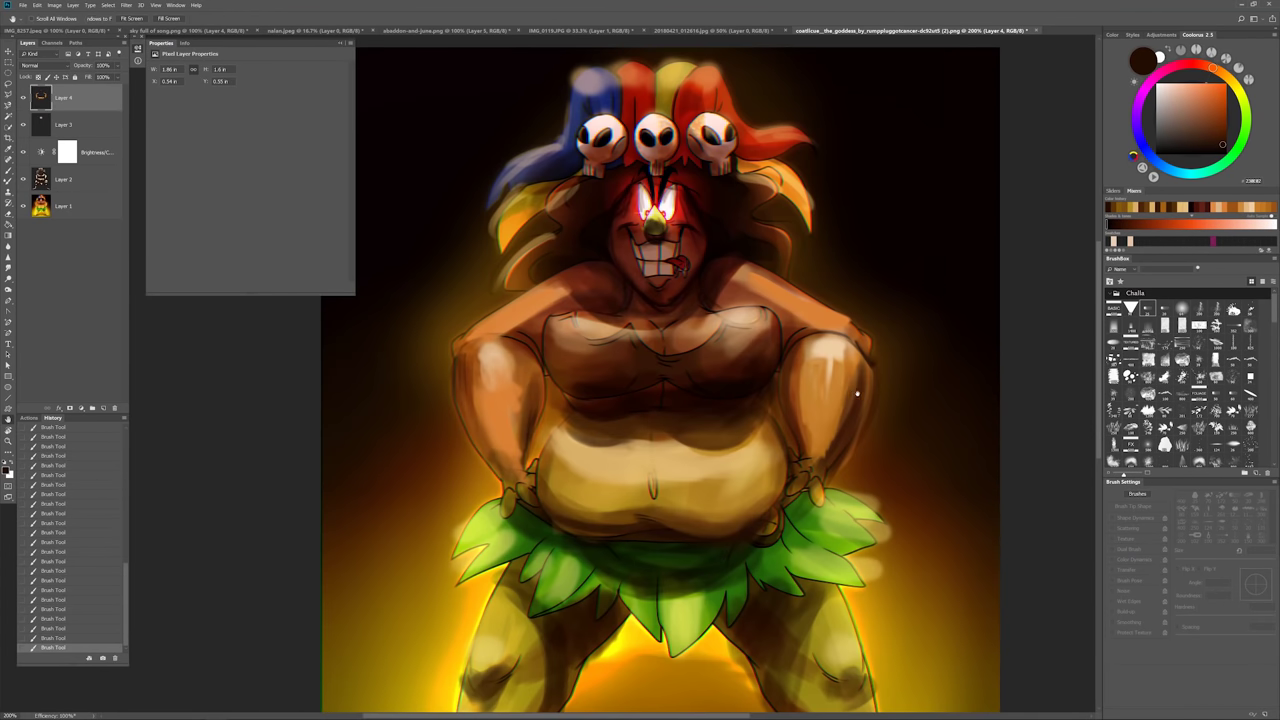
pyautogui.press('b')
pyautogui.moveTo(800, 365); pyautogui.dragTo(797, 425)
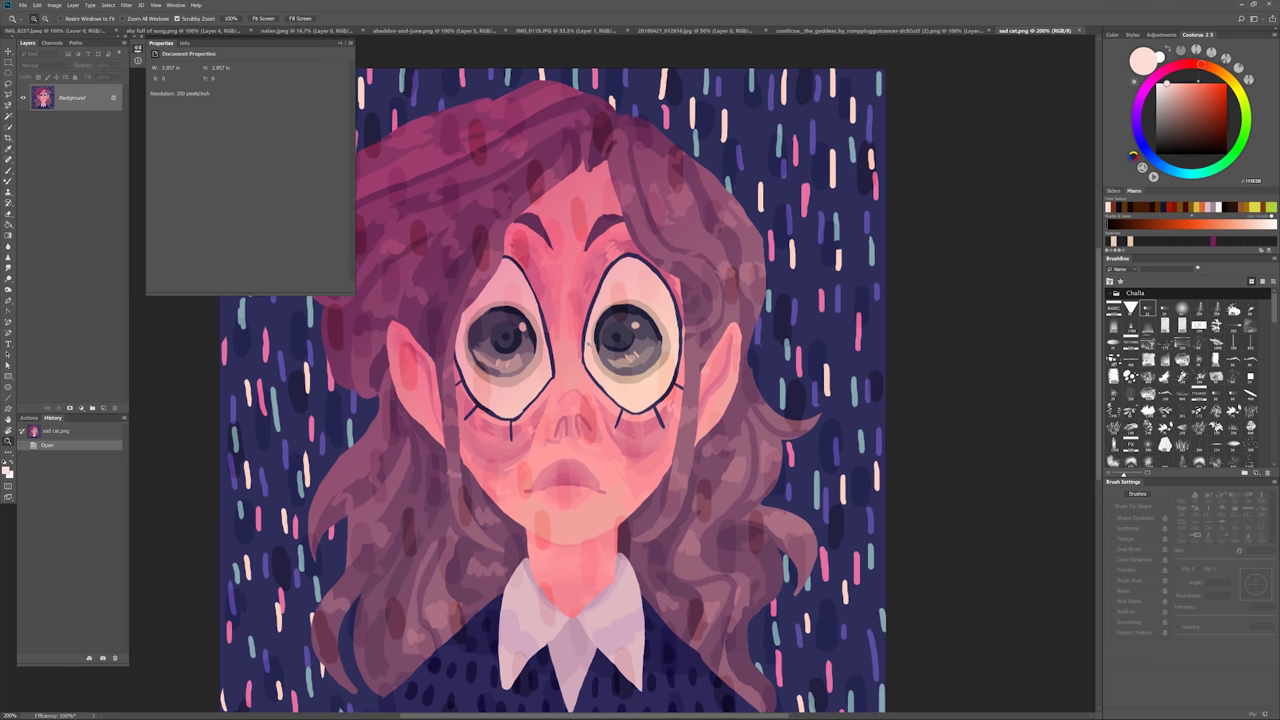
# Outline the hair, ear, face, collar and shoulders of the sad cat.png portrait with dark brush lines.
pyautogui.moveTo(616, 346); pyautogui.dragTo(642, 360)
pyautogui.moveTo(645, 376); pyautogui.dragTo(846, 437)
pyautogui.hotkey('ctrl', '-')
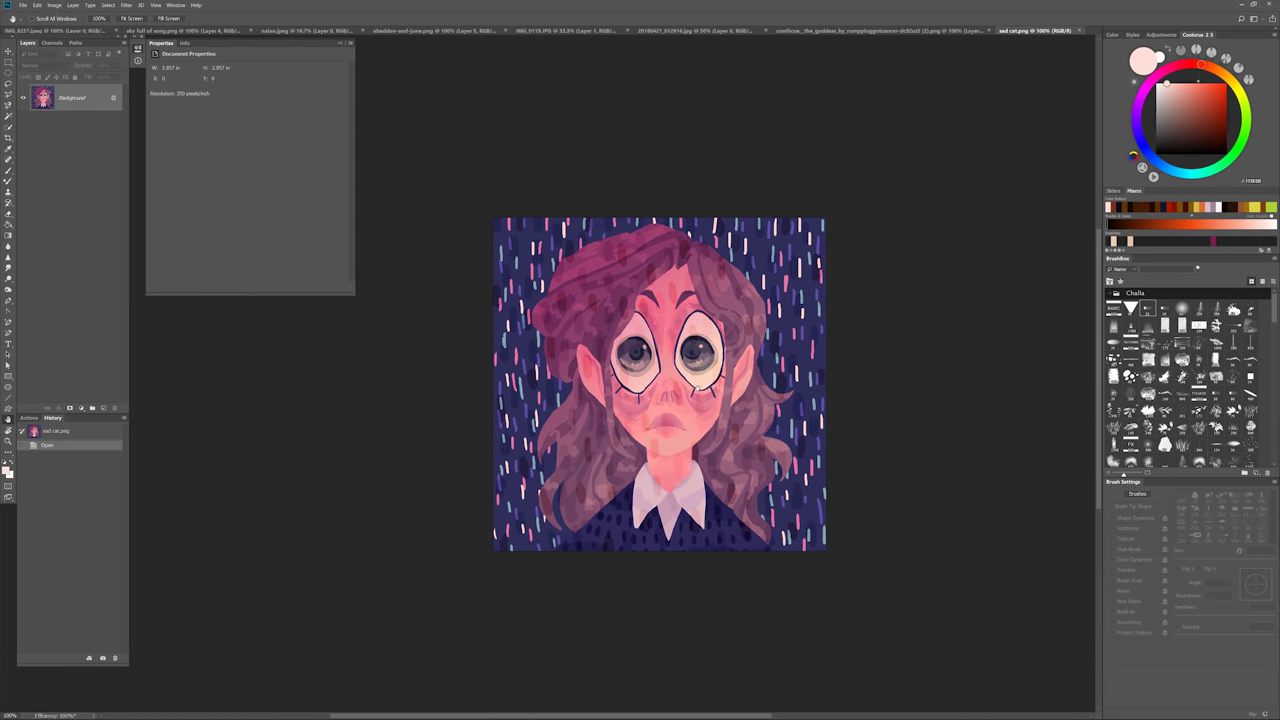
pyautogui.press('b')
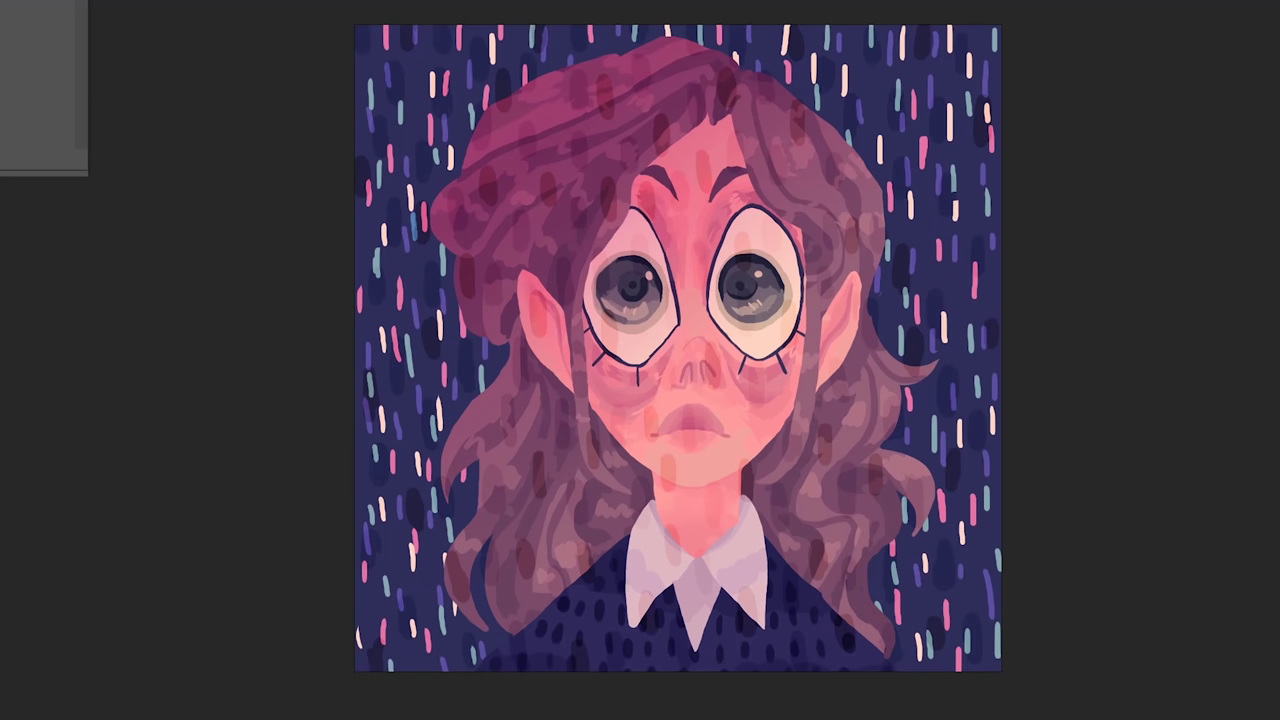
pyautogui.keyDown('alt'); pyautogui.click(756, 257); pyautogui.keyUp('alt')
pyautogui.moveTo(490, 618); pyautogui.dragTo(480, 584)
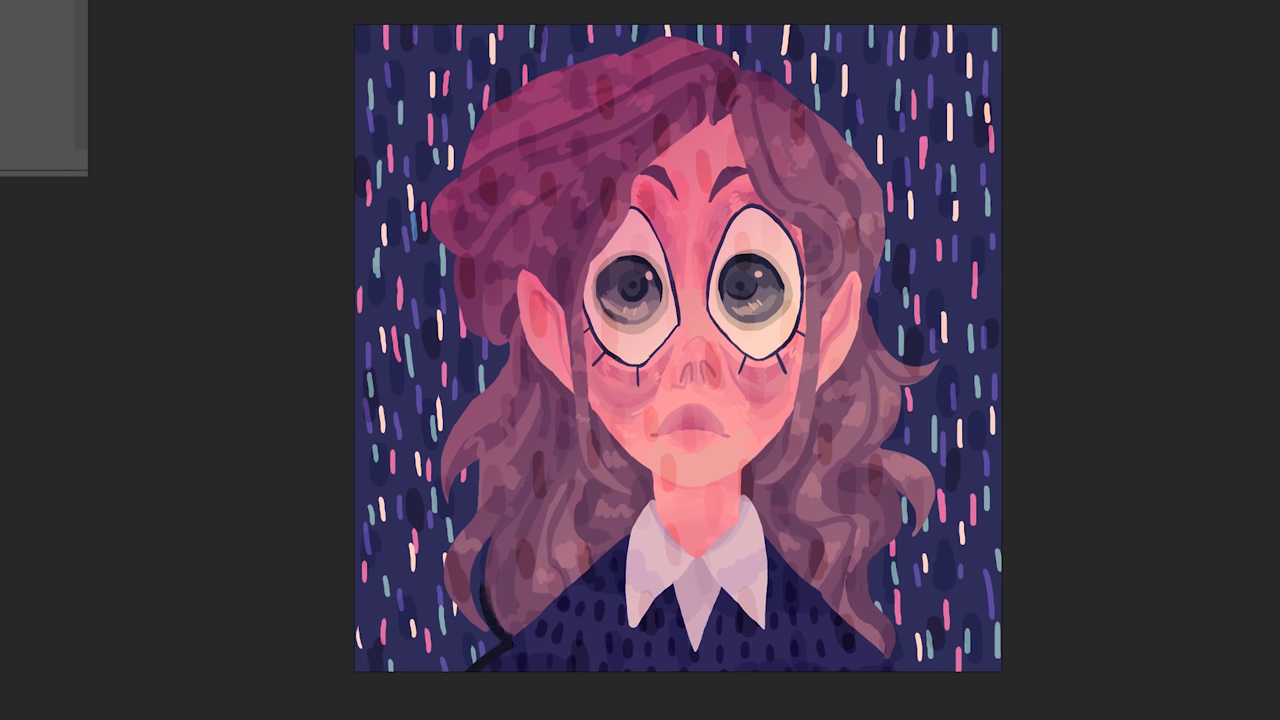
pyautogui.moveTo(483, 555)
pyautogui.mouseDown()
pyautogui.moveTo(484, 635)
pyautogui.moveTo(441, 570)
pyautogui.moveTo(508, 348)
pyautogui.moveTo(485, 335)
pyautogui.moveTo(487, 285)
pyautogui.mouseUp()
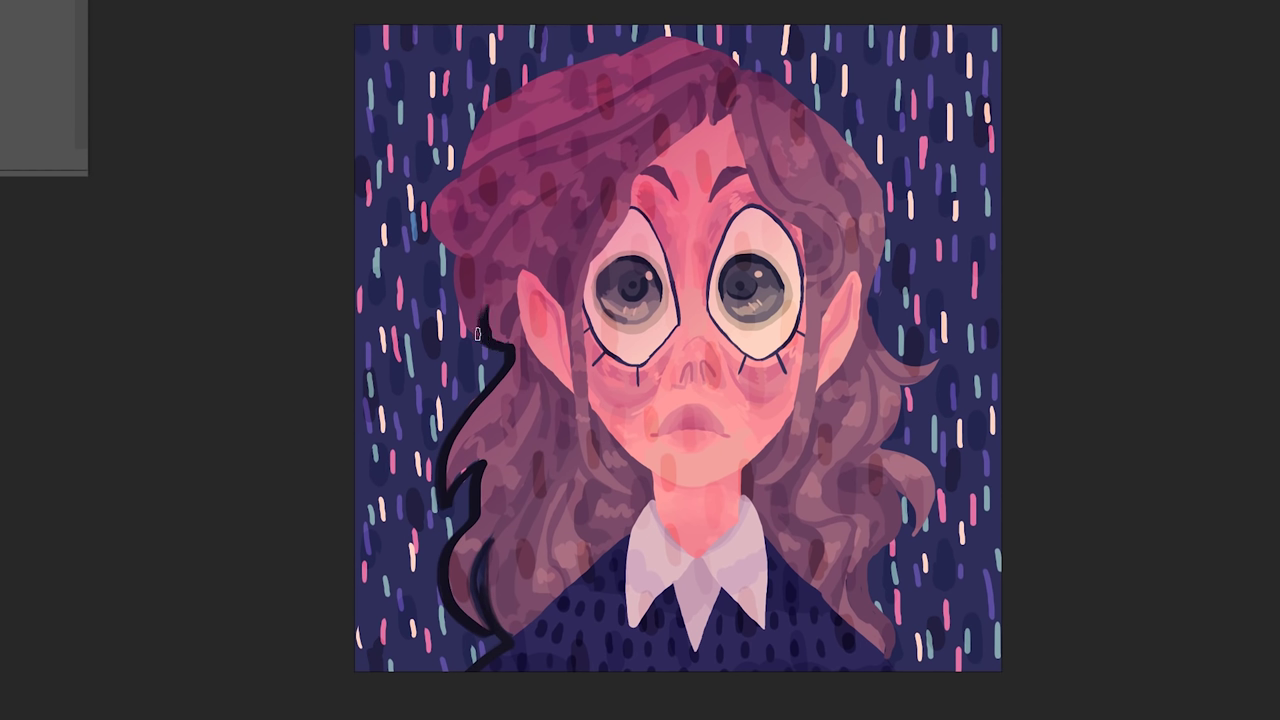
pyautogui.moveTo(427, 218)
pyautogui.mouseDown()
pyautogui.moveTo(466, 134)
pyautogui.moveTo(544, 74)
pyautogui.moveTo(640, 40)
pyautogui.moveTo(725, 55)
pyautogui.mouseUp()
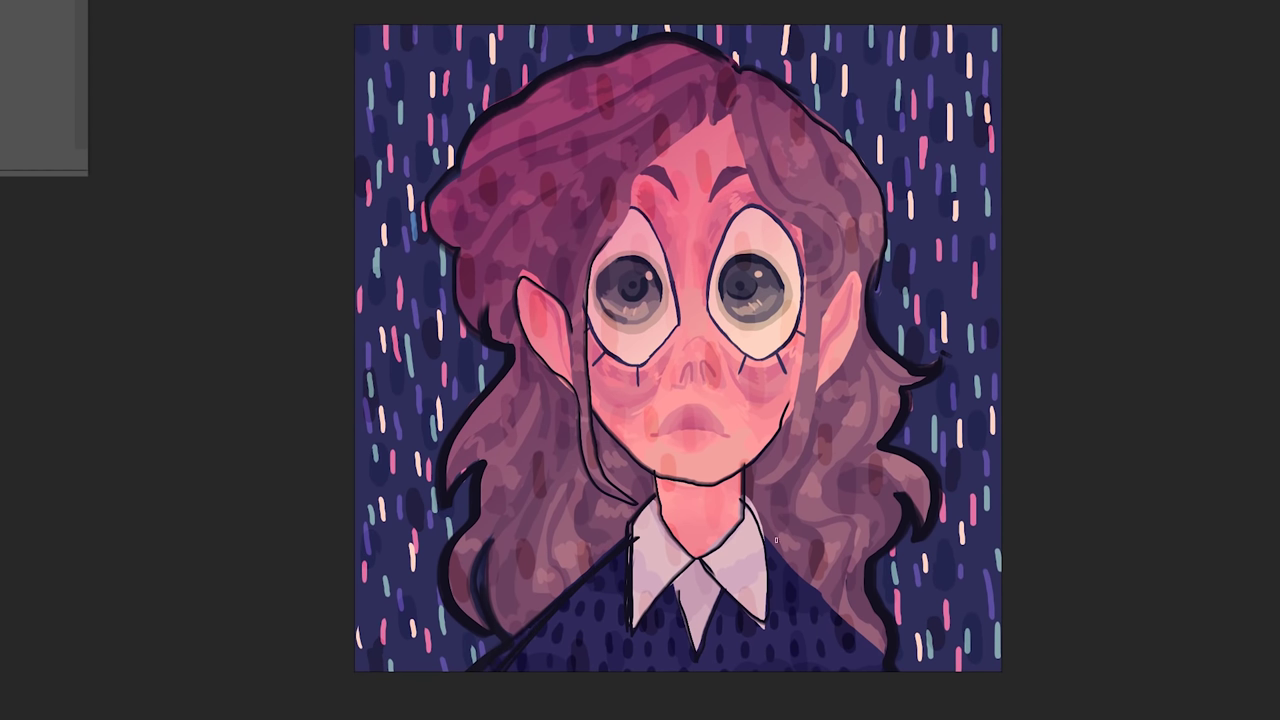
pyautogui.moveTo(776, 540); pyautogui.dragTo(884, 664)
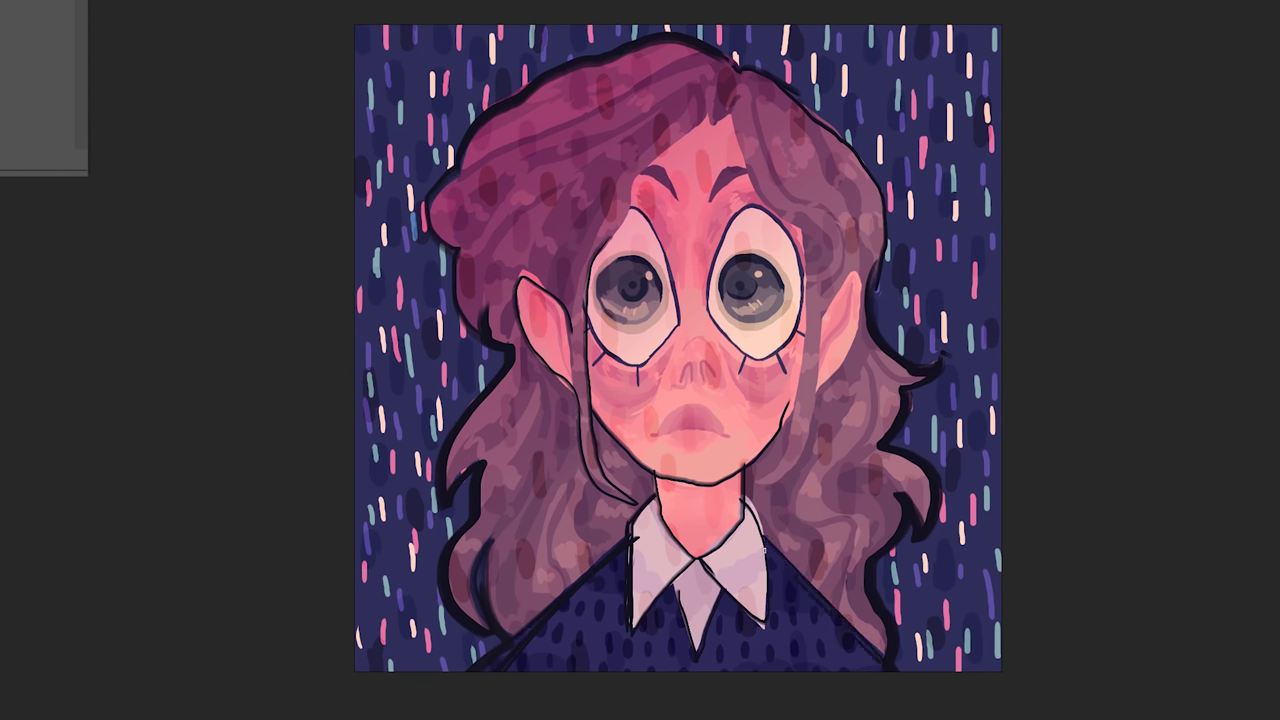
# Examine the outlined portrait both from a distance and close up around the eyes.
pyautogui.keyDown('alt'); pyautogui.click(820, 455); pyautogui.keyUp('alt')
pyautogui.keyDown('alt'); pyautogui.click(820, 453); pyautogui.keyUp('alt')
pyautogui.keyDown('alt'); pyautogui.click(820, 451); pyautogui.keyUp('alt')
pyautogui.click(793, 438)
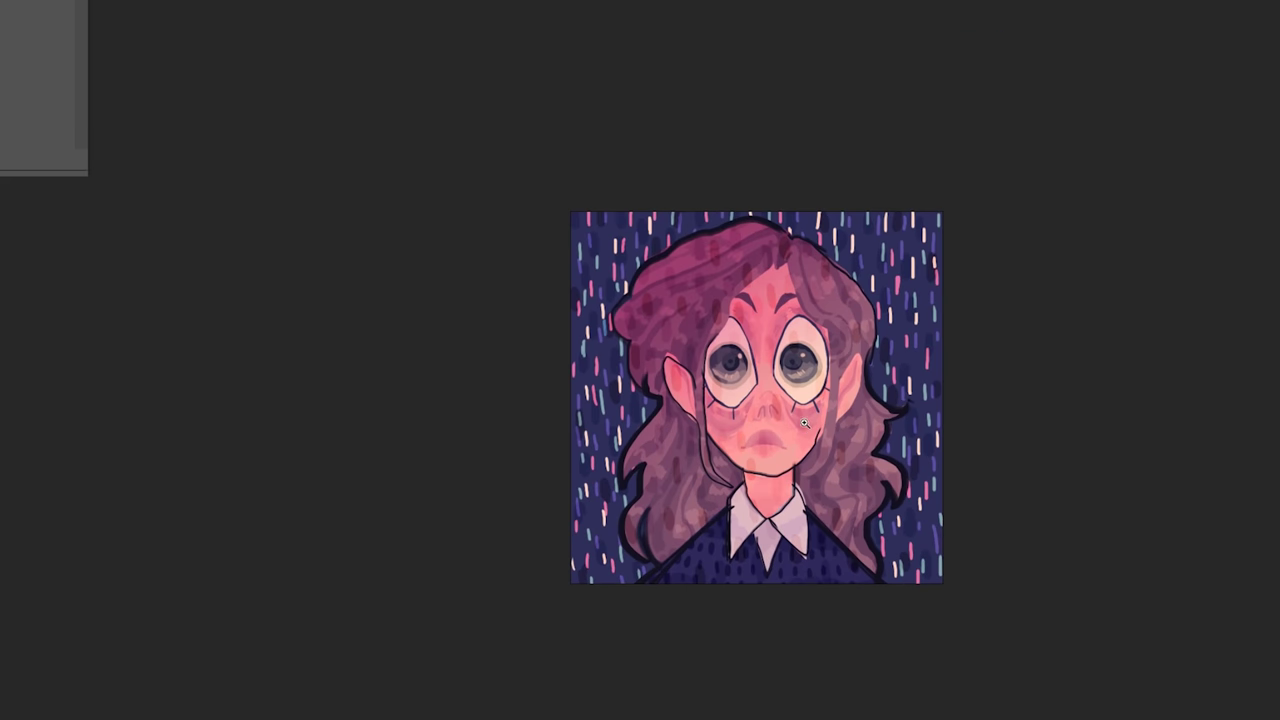
pyautogui.click(806, 422)
pyautogui.click(814, 408)
pyautogui.click(775, 364)
pyautogui.click(777, 367)
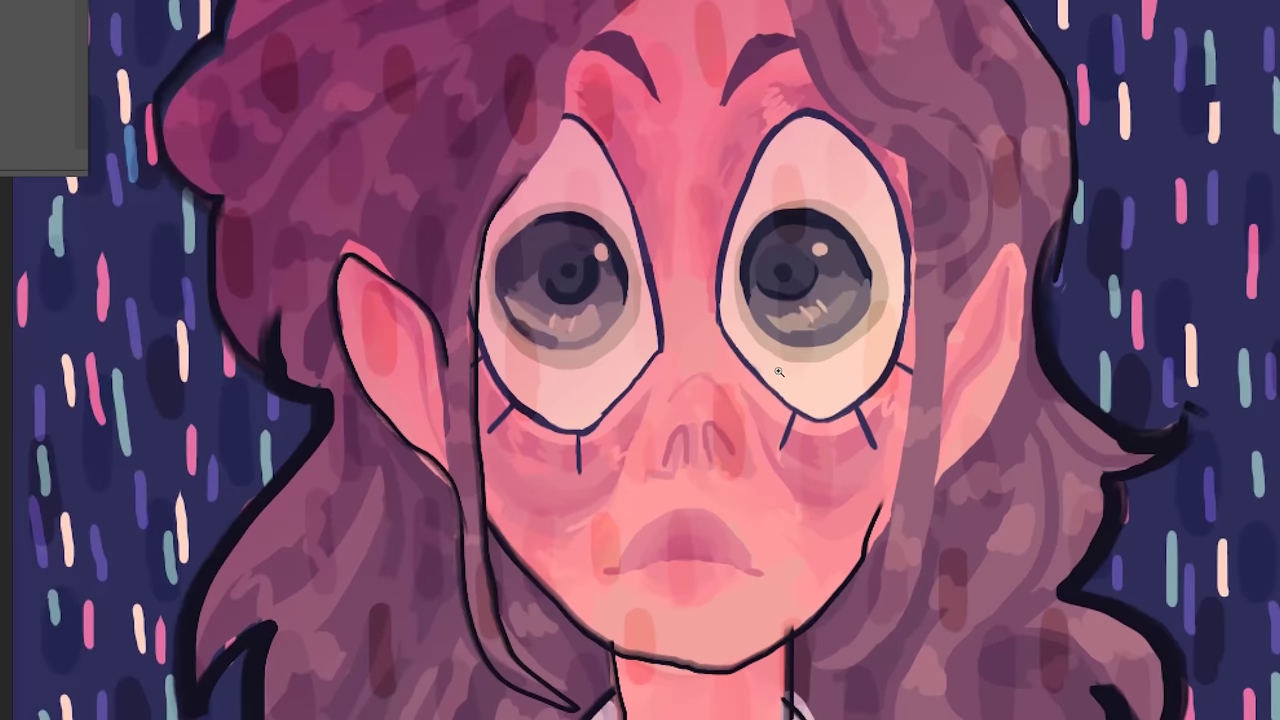
pyautogui.keyDown('alt'); pyautogui.click(782, 382); pyautogui.keyUp('alt')
pyautogui.keyDown('alt'); pyautogui.click(782, 382); pyautogui.keyUp('alt')
pyautogui.keyDown('alt'); pyautogui.click(782, 382); pyautogui.keyUp('alt')
pyautogui.click(778, 360)
pyautogui.moveTo(772, 344); pyautogui.dragTo(703, 340)
# Sample colours from the top of the hair, the lips and the nose.
pyautogui.keyDown('alt'); pyautogui.click(656, 115); pyautogui.keyUp('alt')
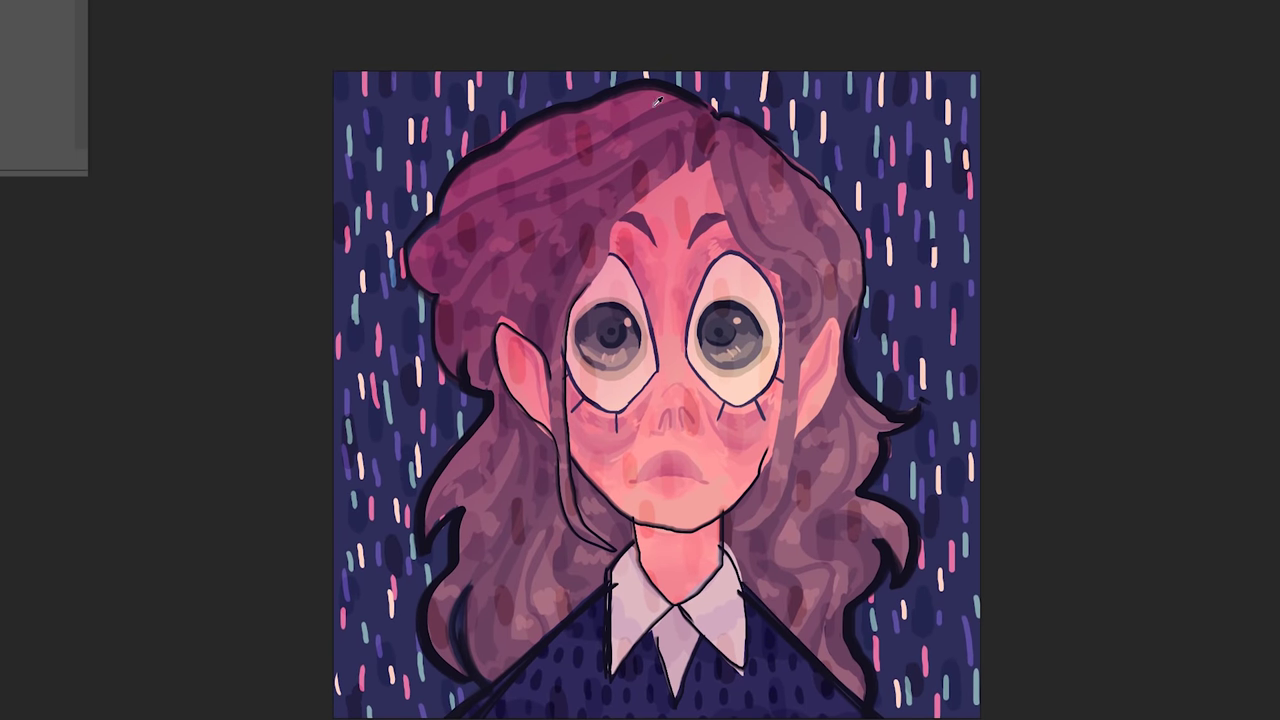
pyautogui.click(656, 103)
pyautogui.click(643, 105)
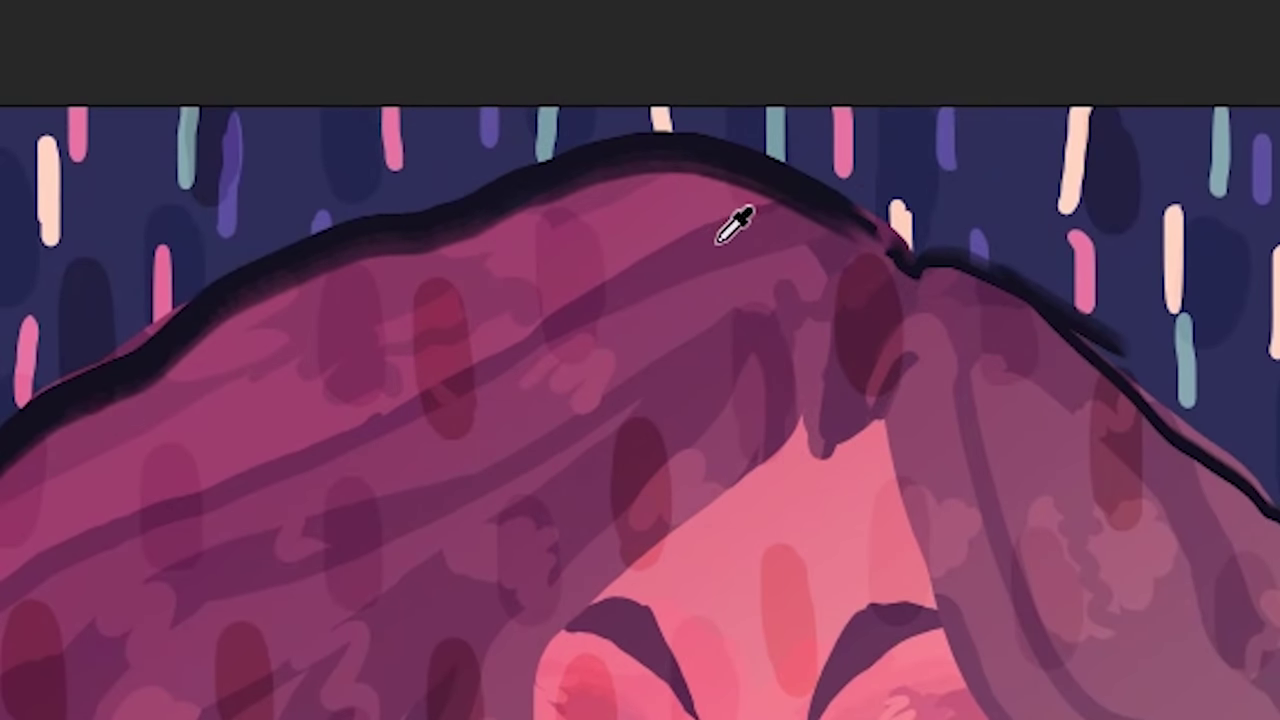
pyautogui.click(735, 226)
pyautogui.click(716, 234)
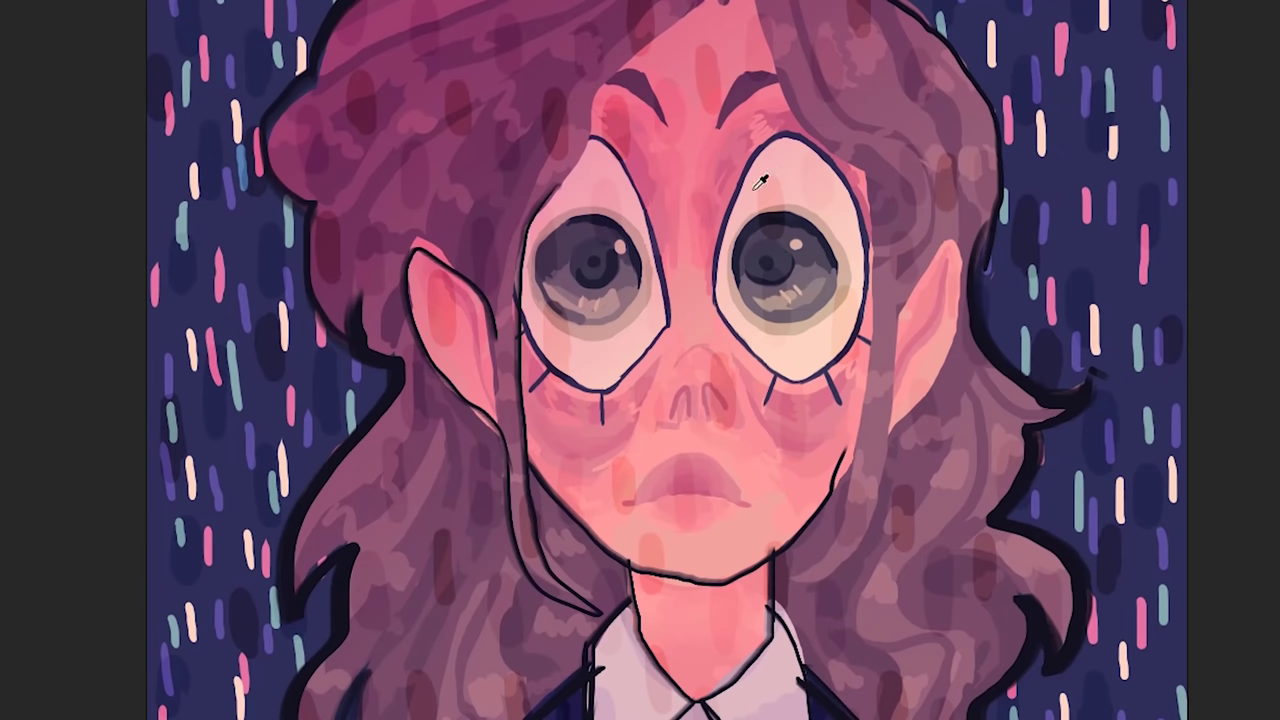
pyautogui.click(700, 460)
pyautogui.click(704, 362)
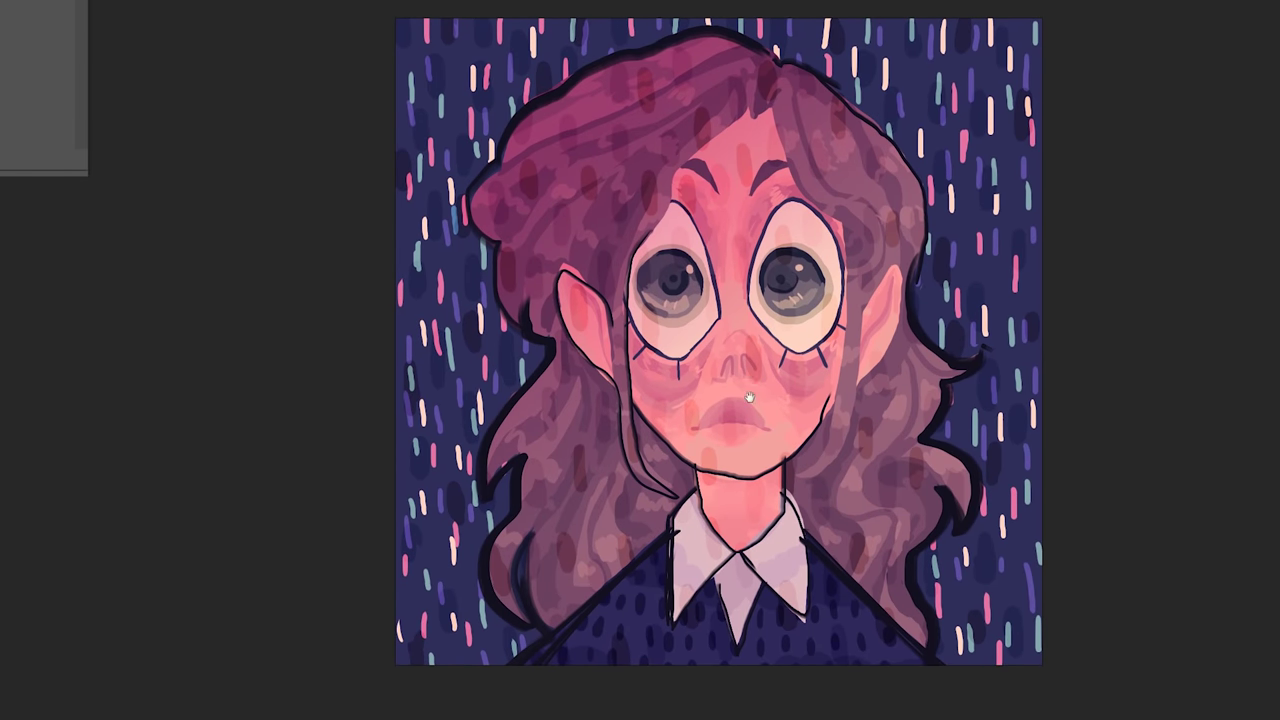
pyautogui.moveTo(784, 375); pyautogui.dragTo(804, 387)
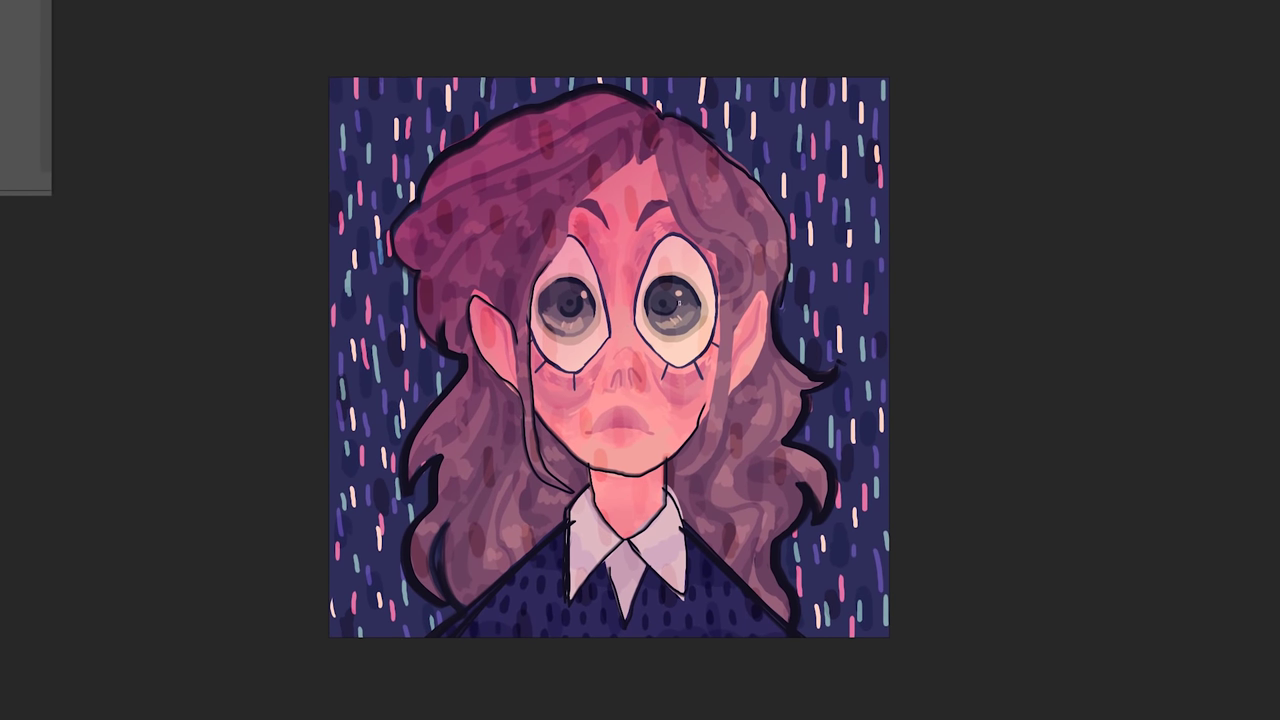
# Paint darker shading on the lips, across the neck under the chin and along the jaw.
pyautogui.click(677, 251)
pyautogui.click(622, 411)
pyautogui.hotkey('ctrl', 'z')
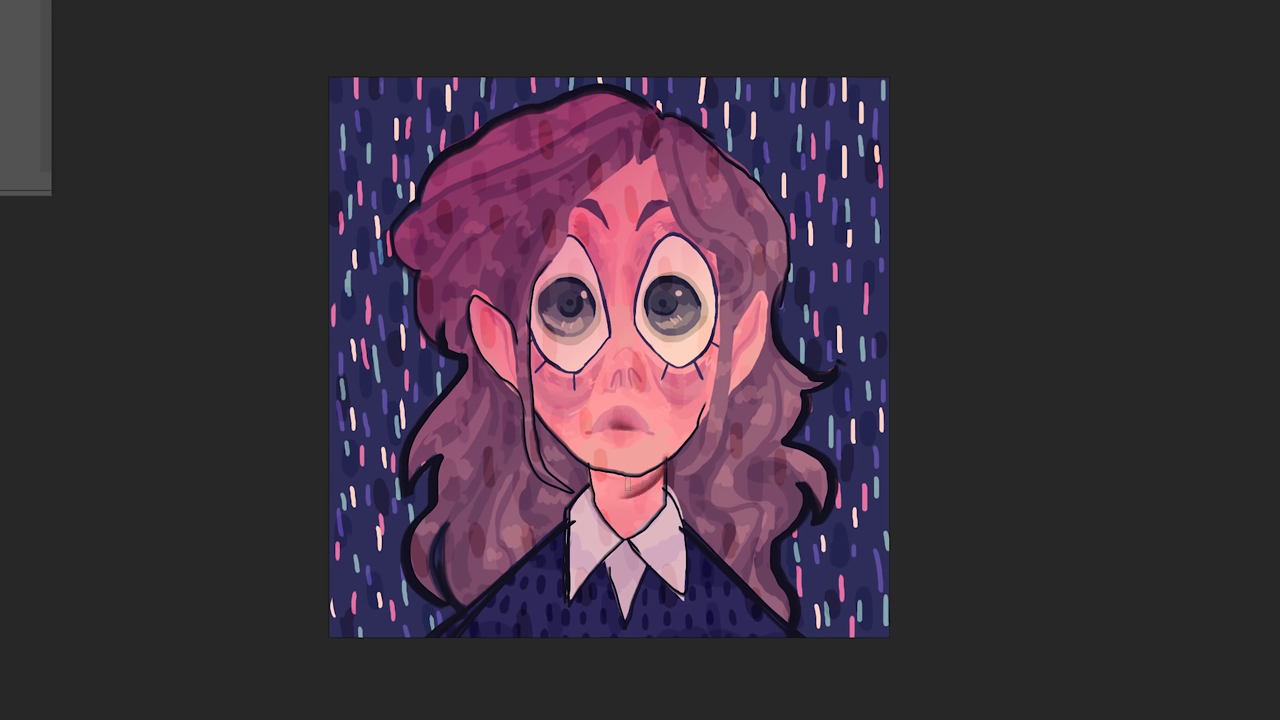
pyautogui.moveTo(662, 466)
pyautogui.mouseDown()
pyautogui.moveTo(582, 469)
pyautogui.moveTo(614, 481)
pyautogui.moveTo(531, 396)
pyautogui.mouseUp()
pyautogui.keyDown('alt'); pyautogui.click(611, 484); pyautogui.keyUp('alt')
pyautogui.hotkey('ctrl', 'z')
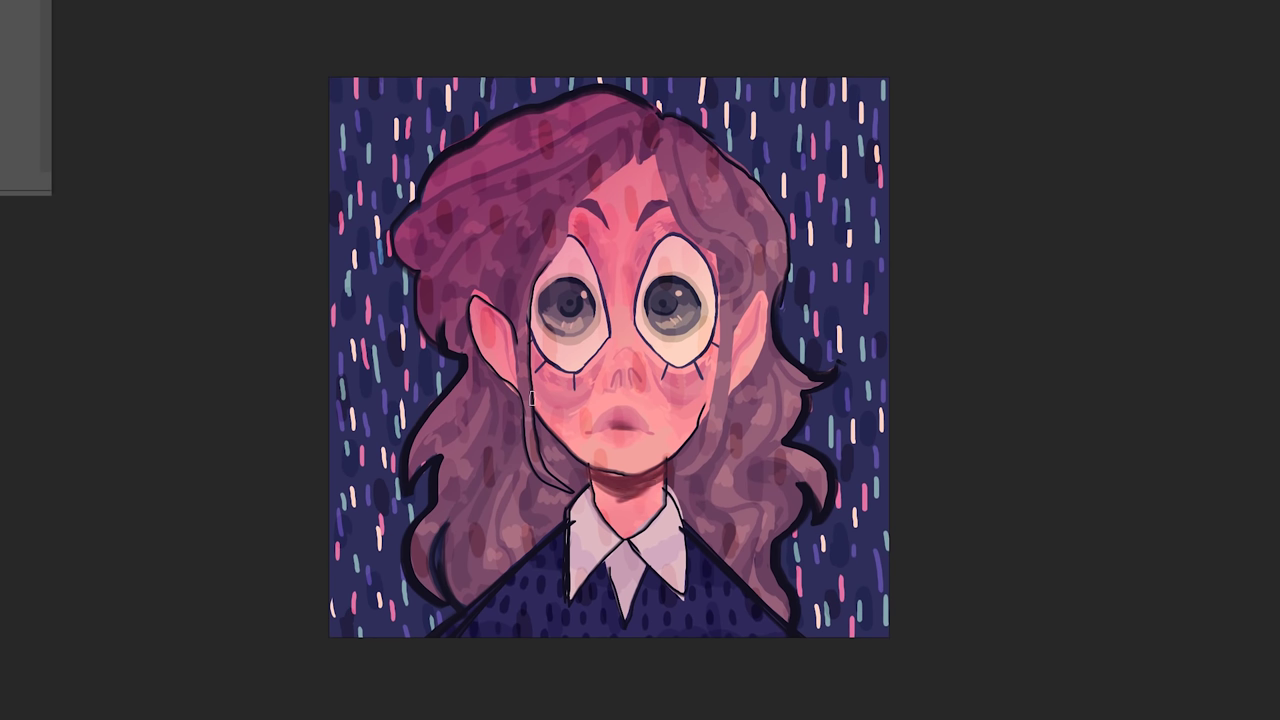
pyautogui.moveTo(709, 403); pyautogui.dragTo(531, 396)
pyautogui.moveTo(585, 437); pyautogui.dragTo(616, 467)
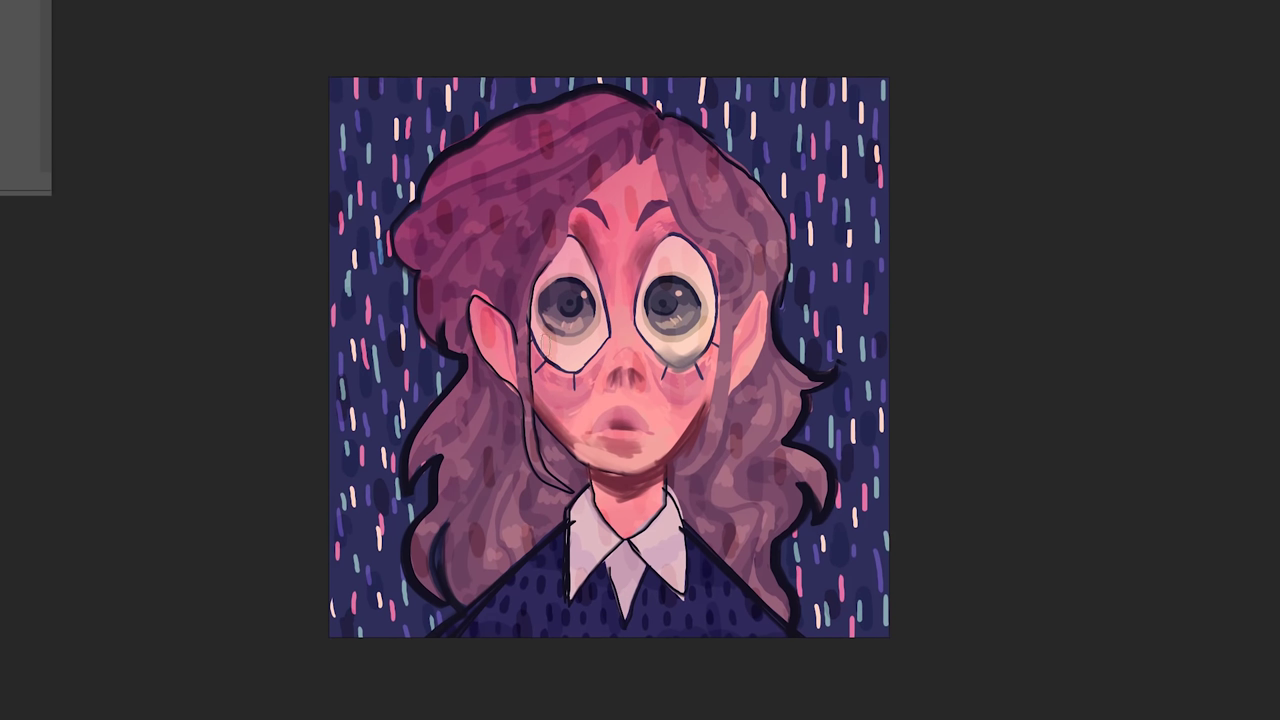
# Shade the lower whites of both eyes in grey tones and add bright highlights to the irises.
pyautogui.moveTo(546, 348)
pyautogui.mouseDown()
pyautogui.moveTo(594, 344)
pyautogui.moveTo(567, 364)
pyautogui.mouseUp()
pyautogui.hotkey('ctrl', 'z')
pyautogui.hotkey('ctrl', 'z')
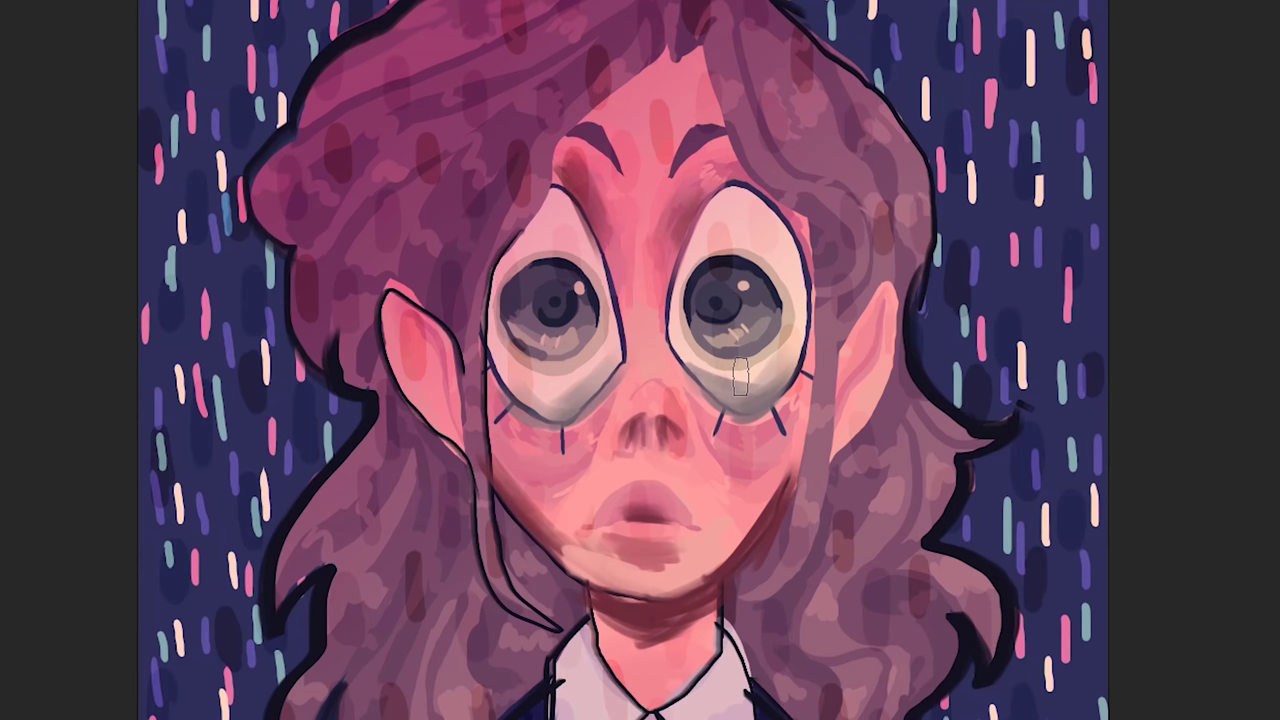
pyautogui.moveTo(683, 351)
pyautogui.mouseDown()
pyautogui.moveTo(656, 345)
pyautogui.moveTo(679, 354)
pyautogui.mouseUp()
pyautogui.keyDown('alt'); pyautogui.click(575, 348); pyautogui.keyUp('alt')
pyautogui.moveTo(553, 378); pyautogui.dragTo(591, 359)
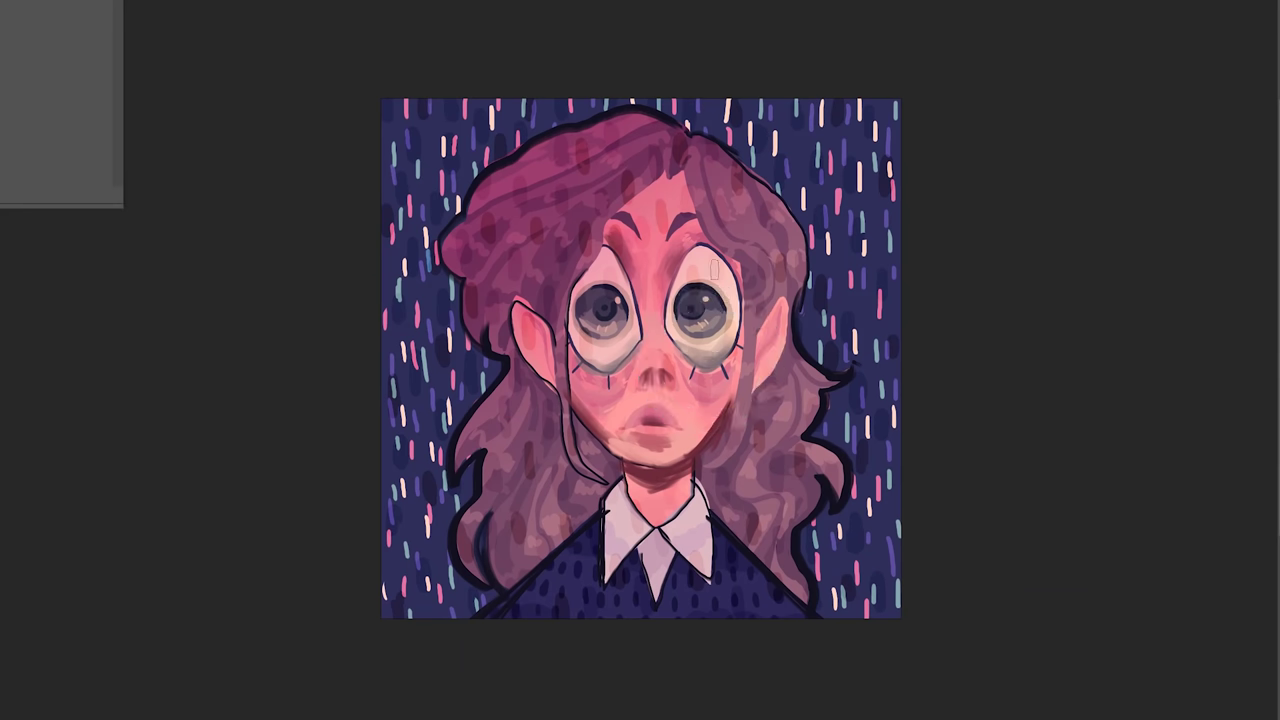
pyautogui.moveTo(702, 298); pyautogui.dragTo(716, 290)
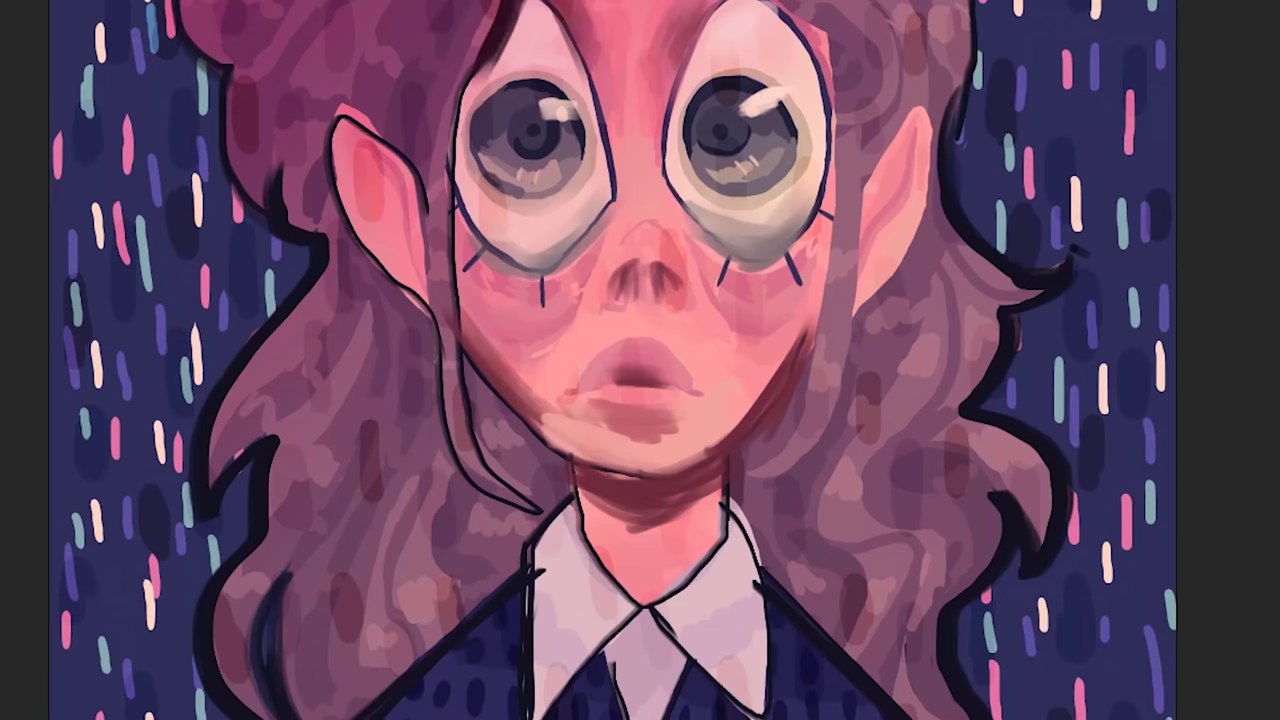
# Paint dark shadow strands in the lower hair below the outlined ear and beside the jaw.
pyautogui.moveTo(403, 322); pyautogui.dragTo(385, 484)
pyautogui.hotkey('ctrl', 'z')
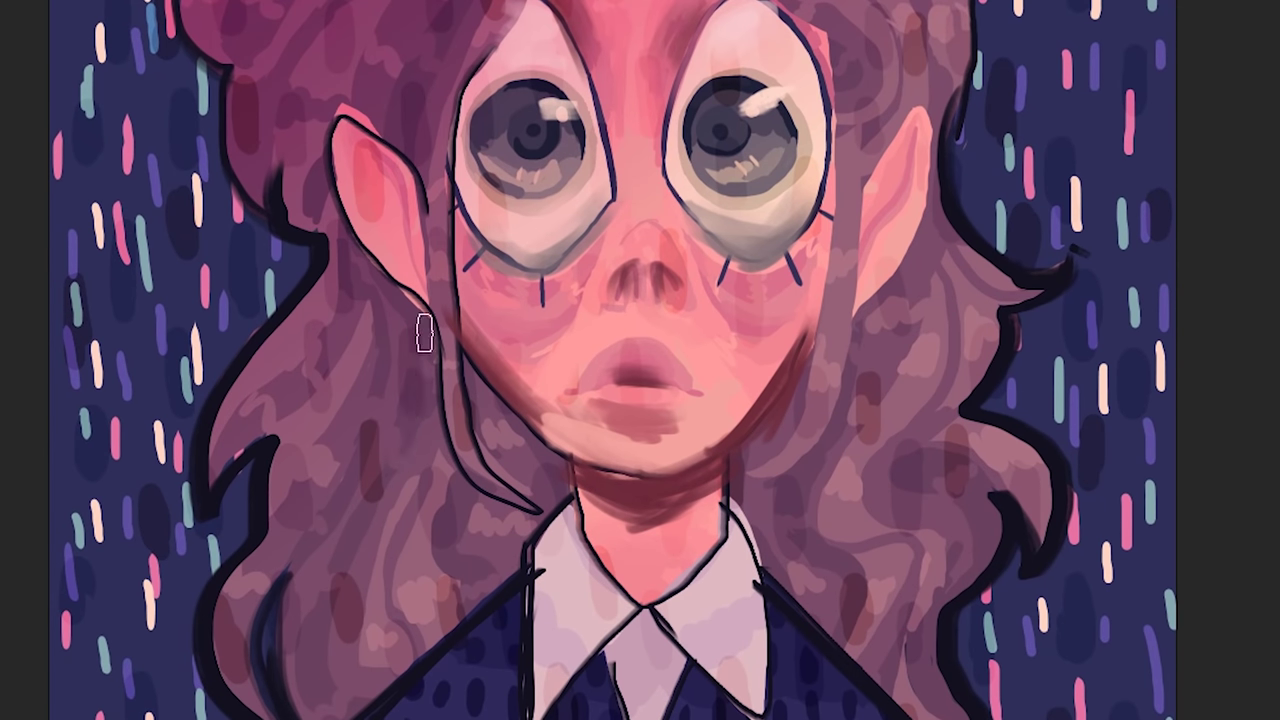
pyautogui.moveTo(417, 312); pyautogui.dragTo(355, 515)
pyautogui.moveTo(397, 318); pyautogui.dragTo(308, 524)
pyautogui.moveTo(406, 351)
pyautogui.mouseDown()
pyautogui.moveTo(401, 491)
pyautogui.moveTo(446, 573)
pyautogui.moveTo(513, 546)
pyautogui.moveTo(515, 453)
pyautogui.mouseUp()
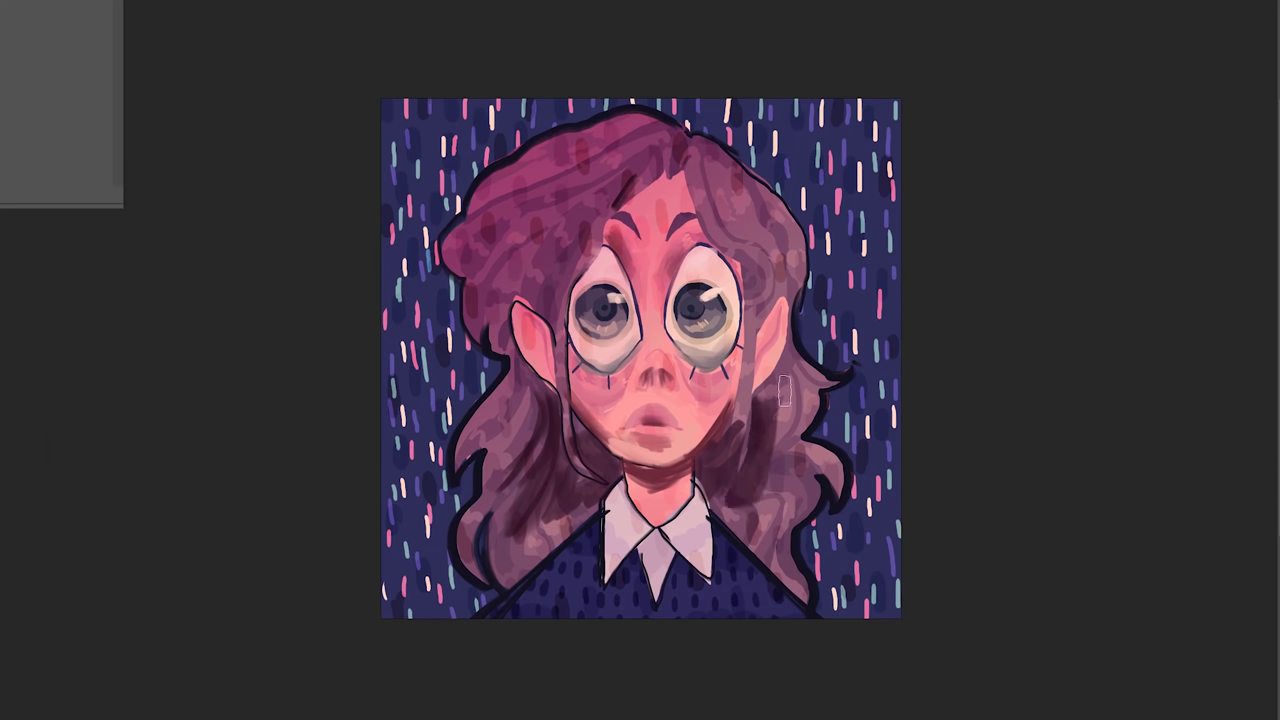
# Paint dark shadows into the upper hair around the forehead, temples and above the ears.
pyautogui.moveTo(921, 322)
pyautogui.mouseDown()
pyautogui.moveTo(932, 639)
pyautogui.moveTo(880, 307)
pyautogui.mouseUp()
pyautogui.moveTo(578, 325); pyautogui.dragTo(608, 188)
pyautogui.moveTo(820, 280)
pyautogui.mouseDown()
pyautogui.moveTo(829, 371)
pyautogui.moveTo(807, 213)
pyautogui.moveTo(803, 226)
pyautogui.mouseUp()
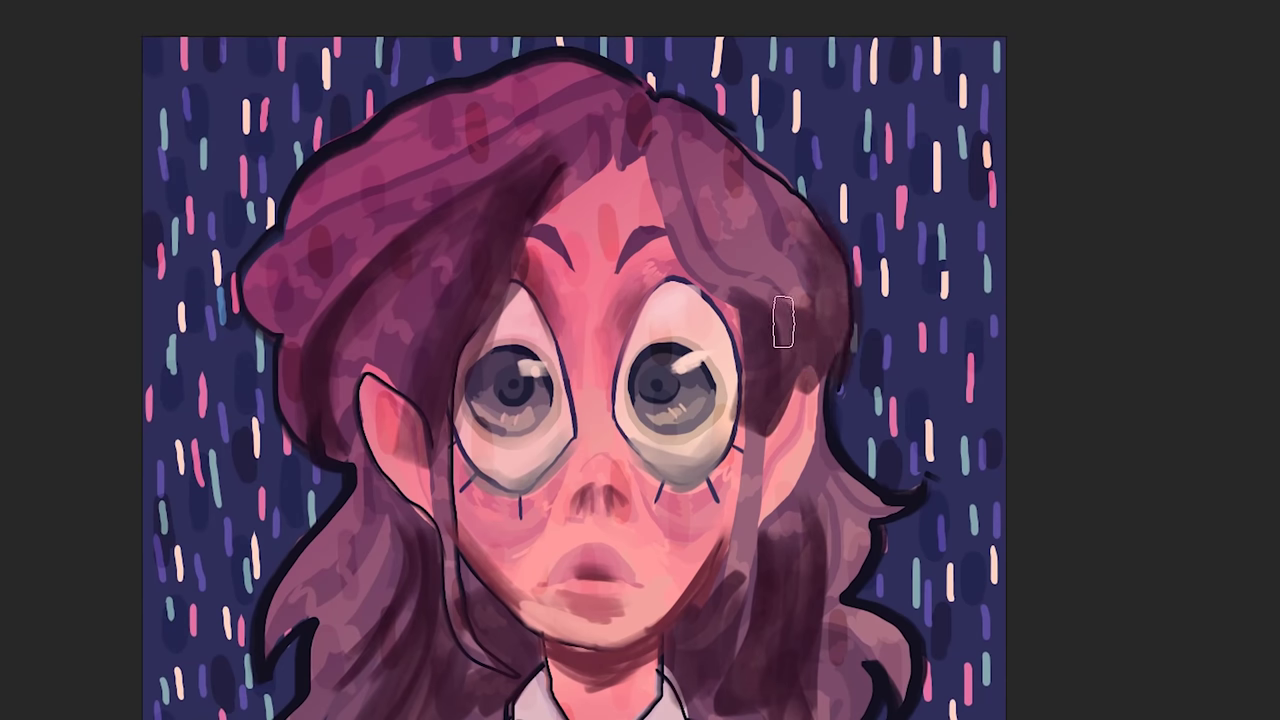
# Paint soft light pink highlights across the crown of the hair.
pyautogui.moveTo(457, 100)
pyautogui.mouseDown()
pyautogui.moveTo(534, 108)
pyautogui.moveTo(410, 131)
pyautogui.moveTo(502, 113)
pyautogui.moveTo(463, 172)
pyautogui.moveTo(531, 178)
pyautogui.mouseUp()
pyautogui.hotkey('ctrl', 'z')
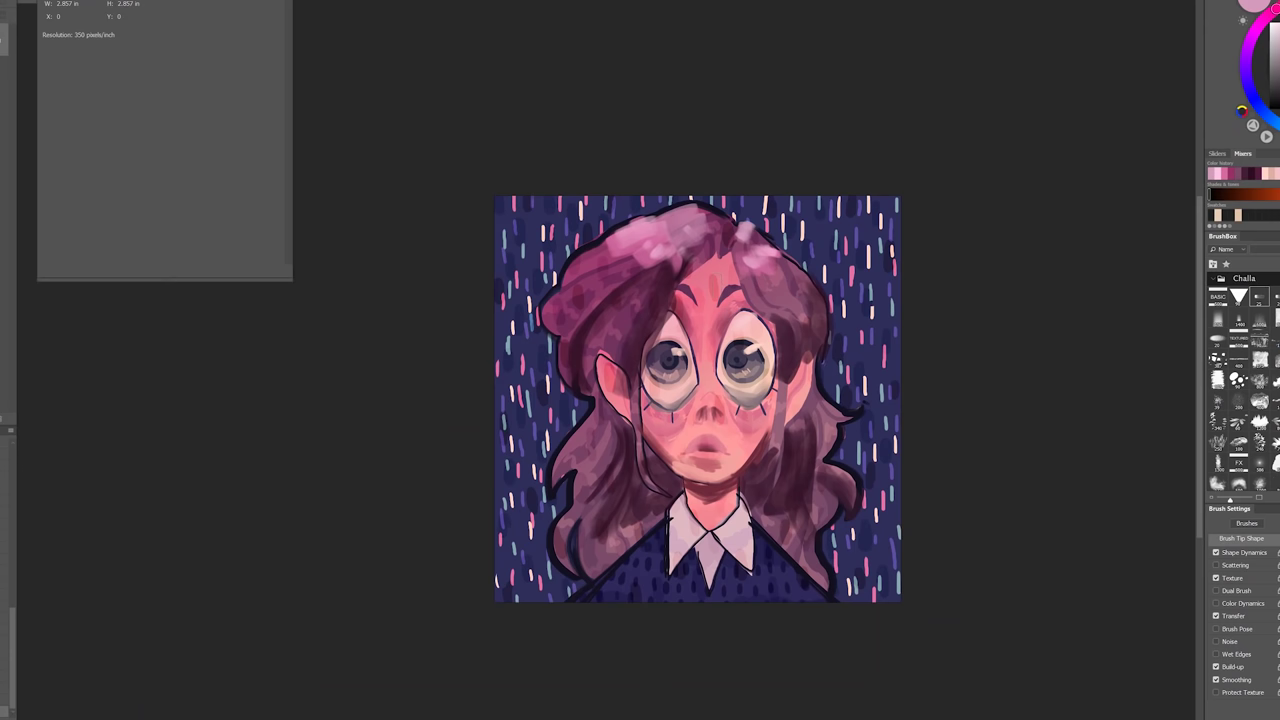
pyautogui.moveTo(755, 425)
pyautogui.mouseDown()
pyautogui.moveTo(850, 425)
pyautogui.moveTo(740, 420)
pyautogui.moveTo(787, 417)
pyautogui.mouseUp()
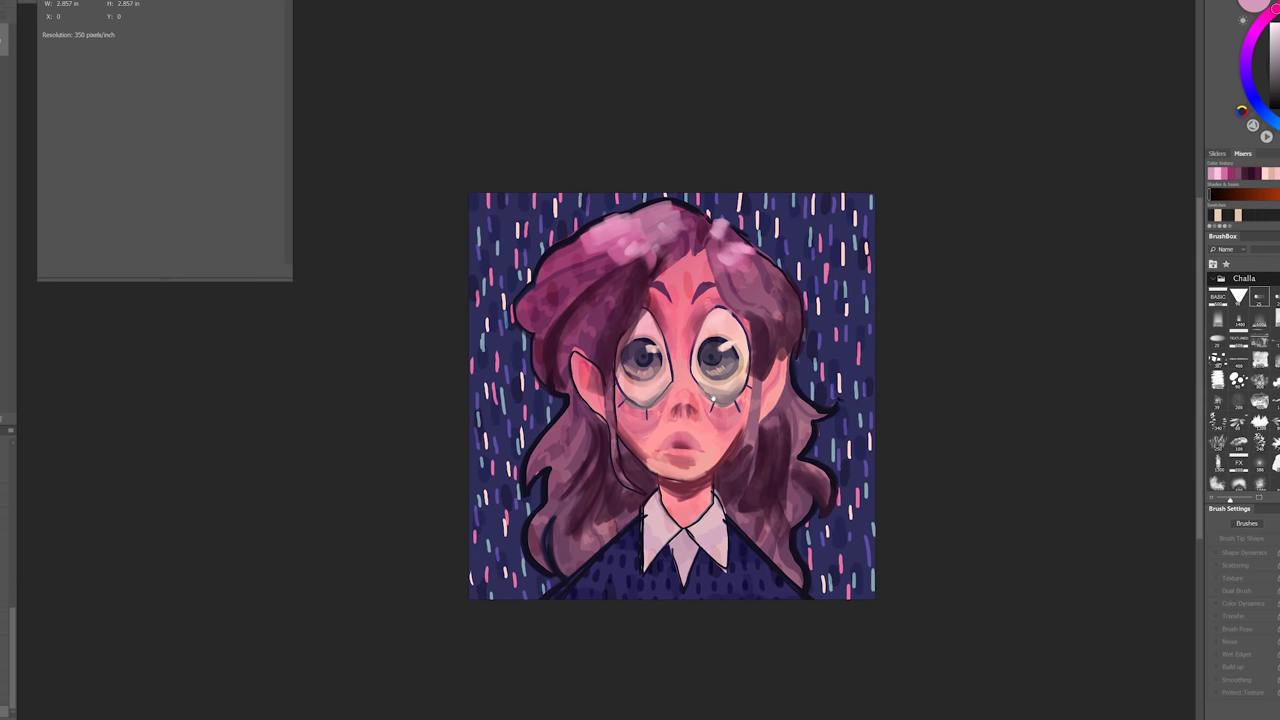